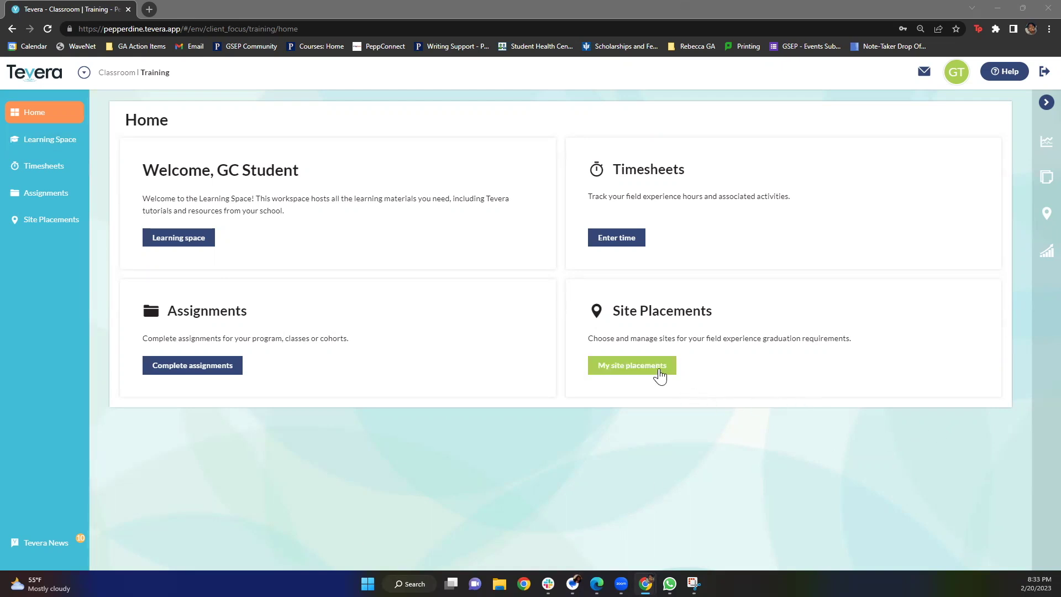
Open My site placements and read the On Ground (All Campuses) pre-application instructions.
left_click(620, 371)
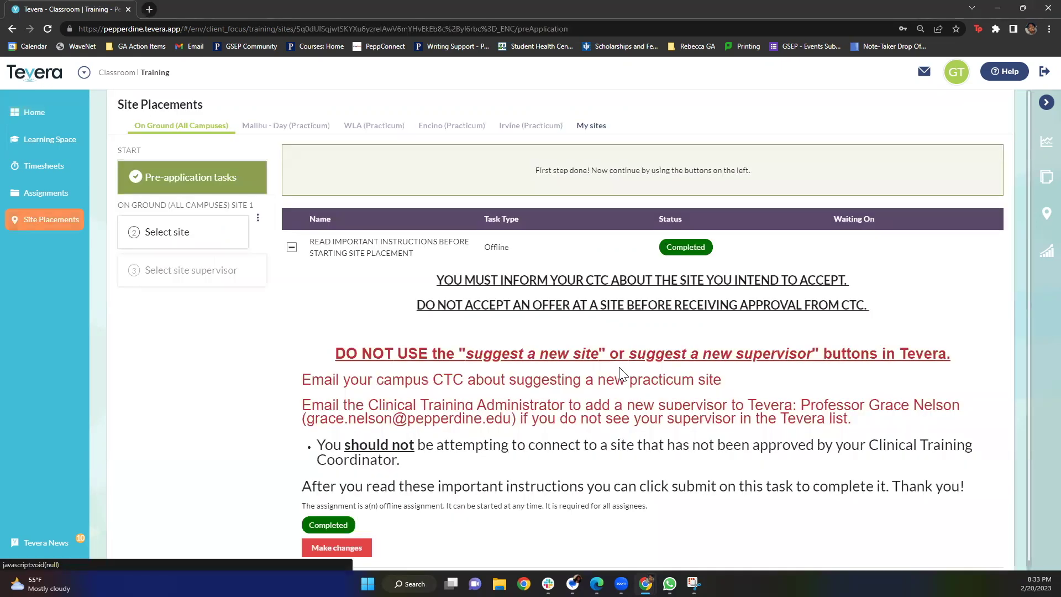
scroll(611, 367, "down", 1)
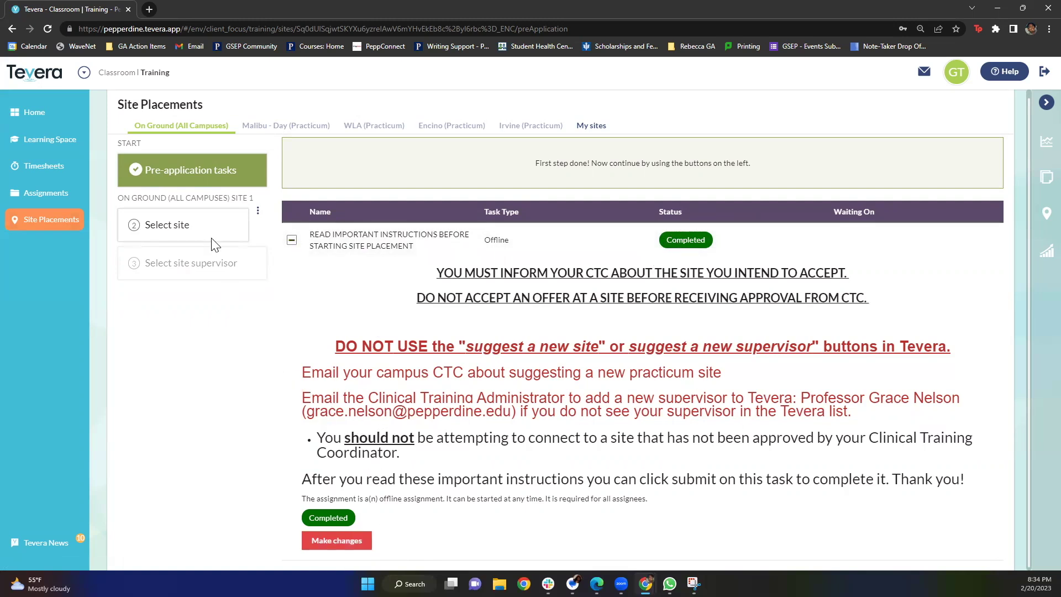
Open the Select site step and browse the approved On Ground sites with their city, state and tags.
left_click(178, 232)
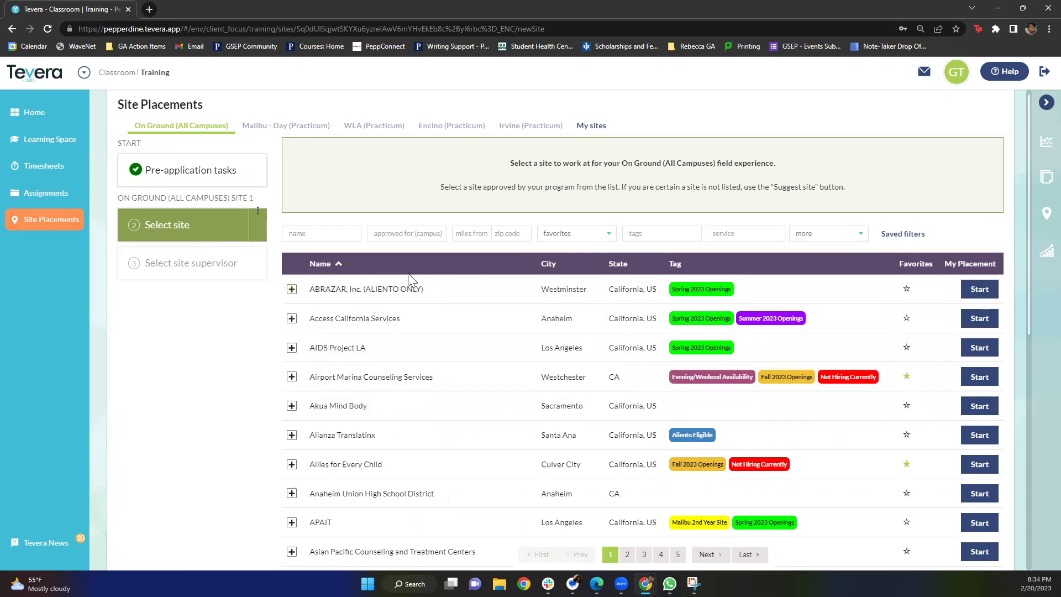
scroll(408, 276, "down", 1)
scroll(404, 299, "down", 5)
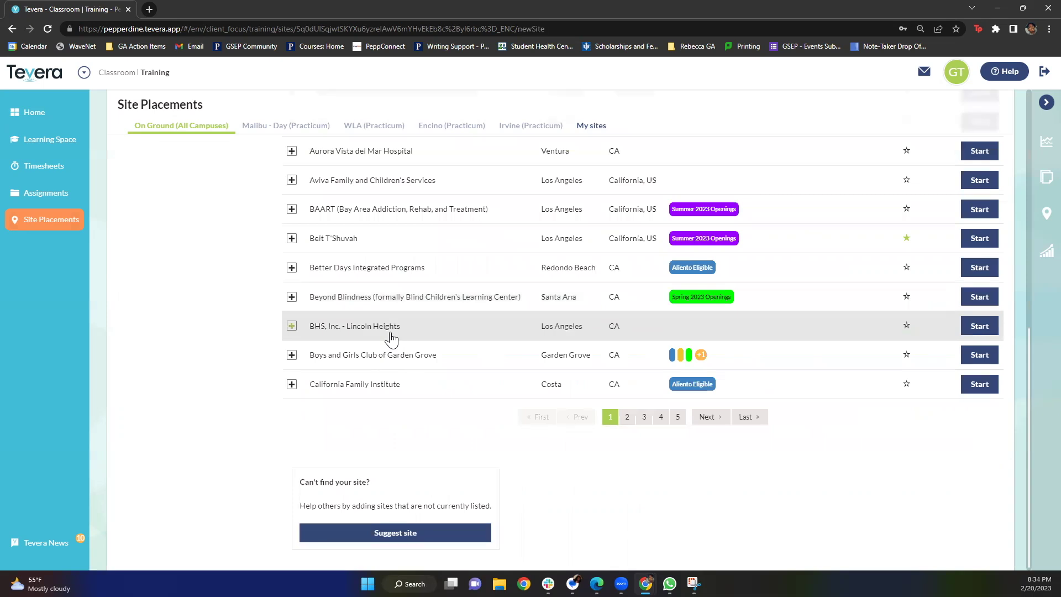
scroll(386, 347, "up", 10)
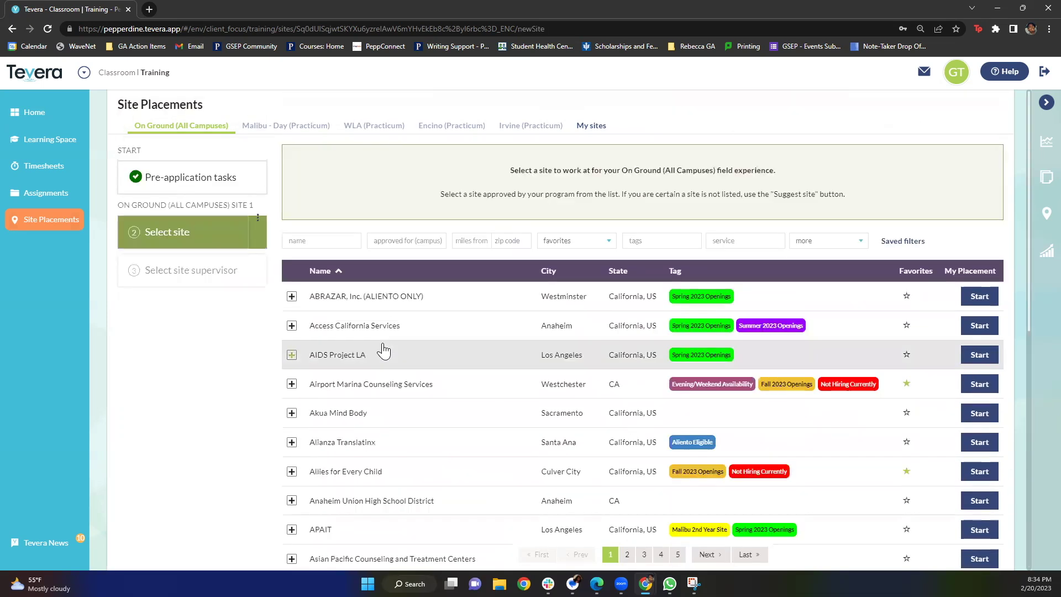
scroll(383, 350, "down", 5)
scroll(383, 350, "up", 4)
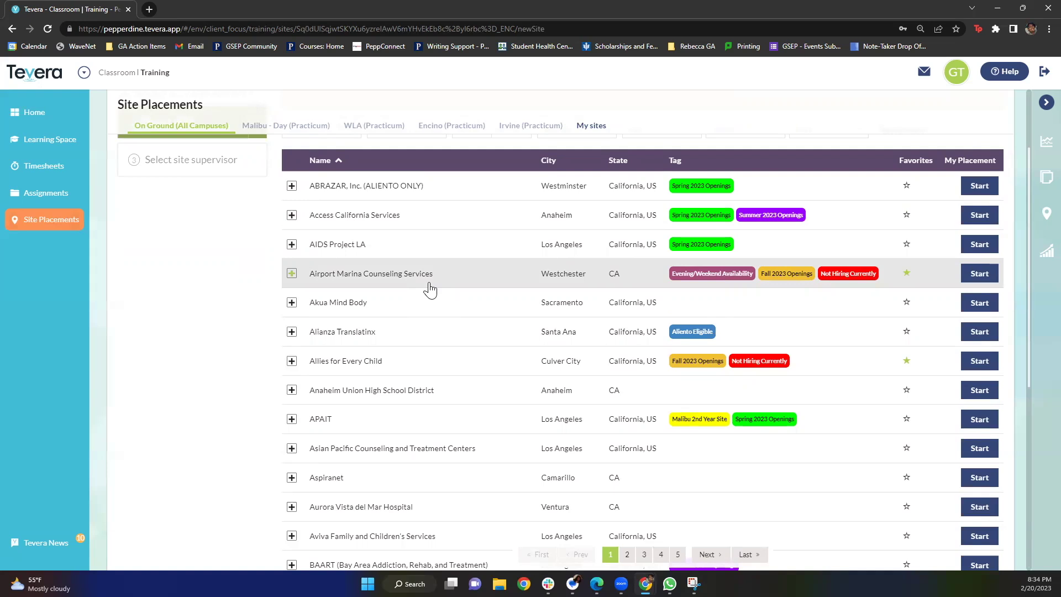
scroll(443, 296, "up", 2)
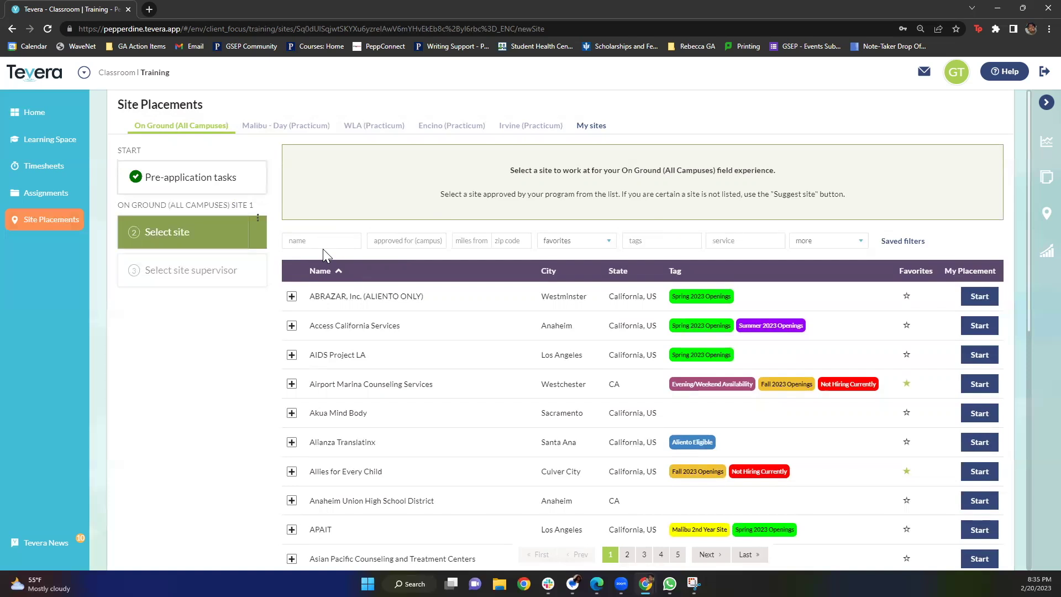
left_click(404, 241)
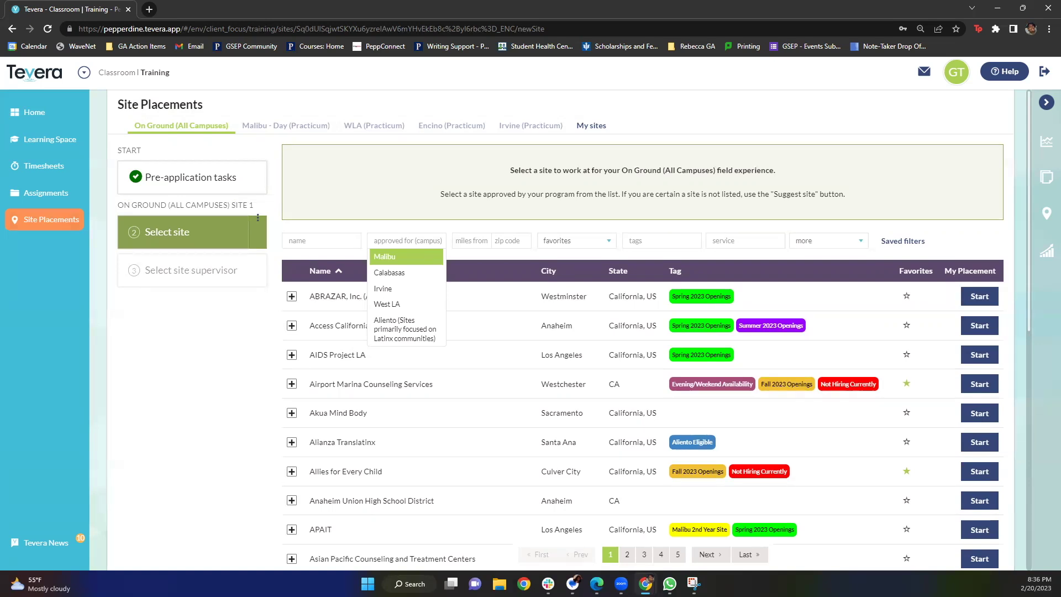
key("Escape")
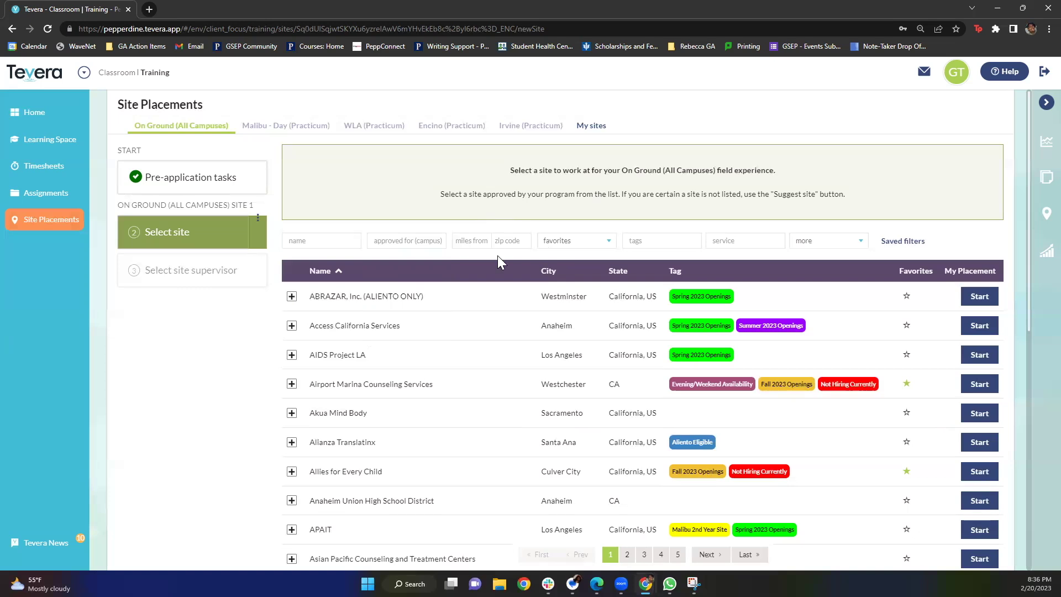
left_click(507, 244)
type("90084")
left_click(471, 240)
type("5")
key("Return")
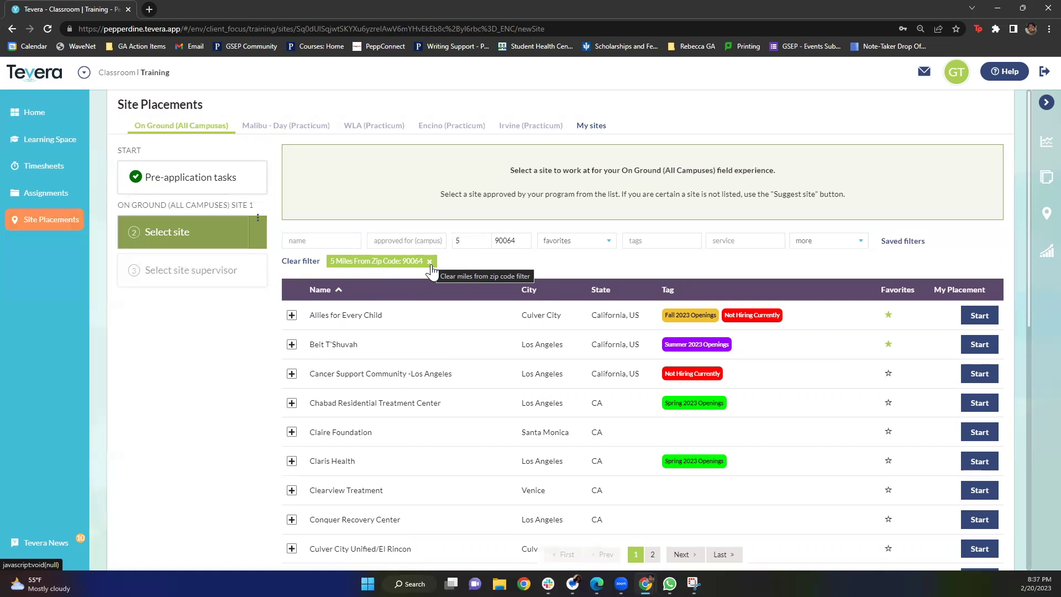
left_click(430, 262)
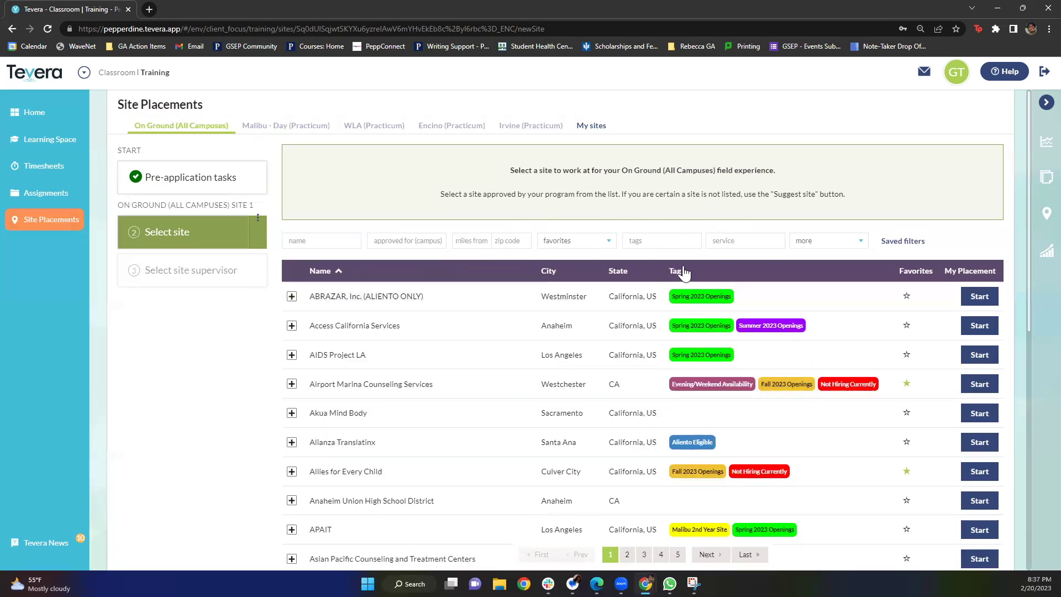
left_click(600, 240)
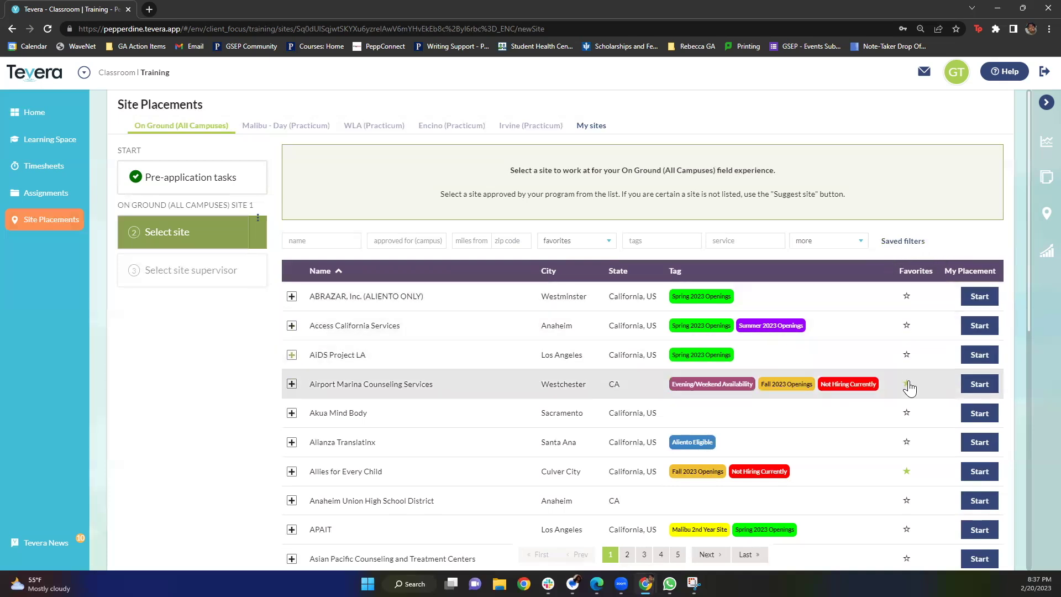
scroll(907, 500, "down", 1)
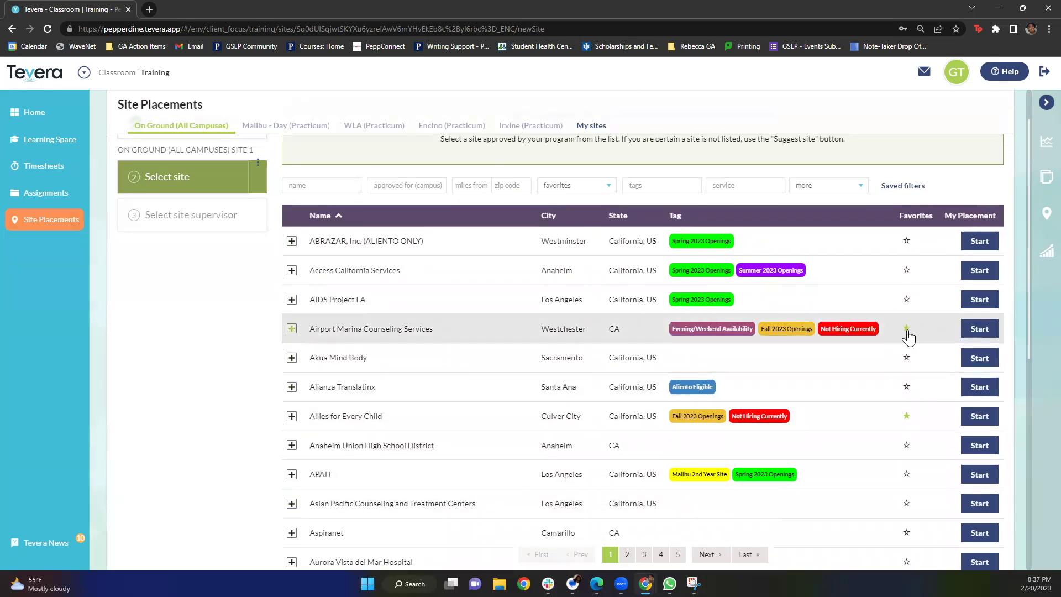
scroll(917, 424, "down", 3)
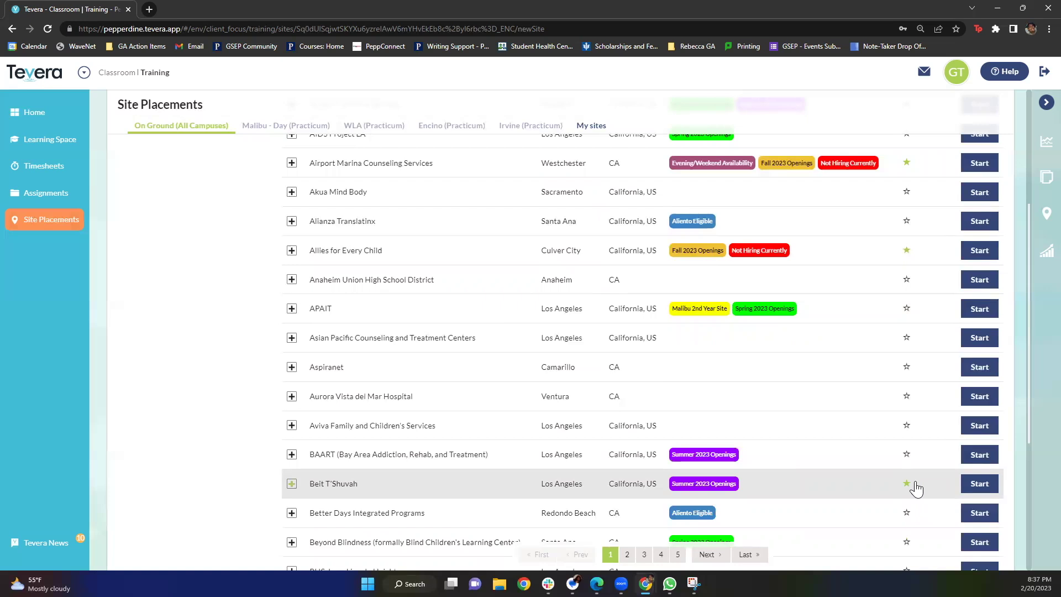
scroll(916, 489, "up", 5)
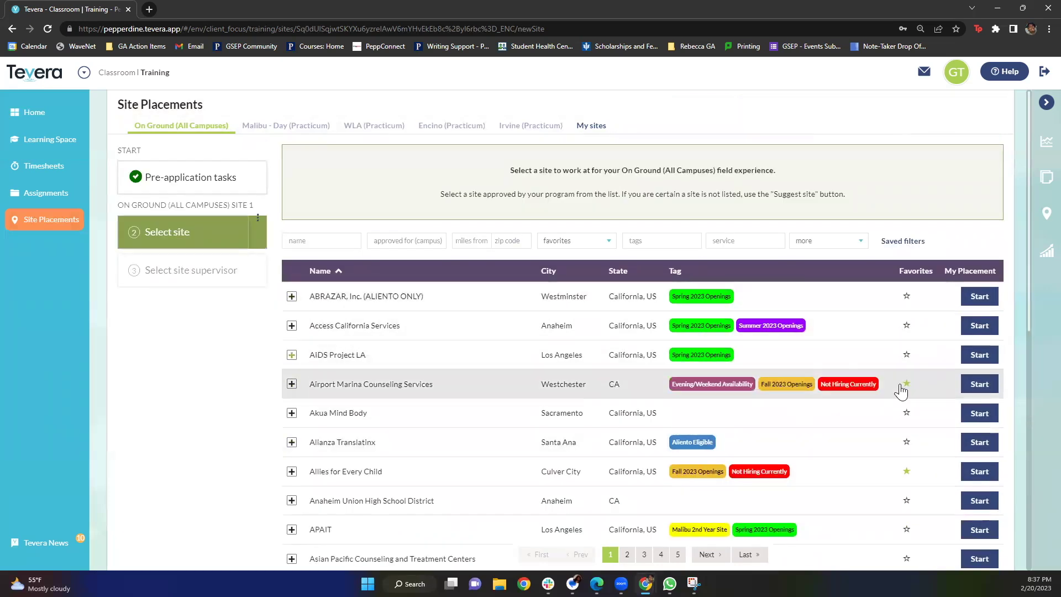
left_click(575, 243)
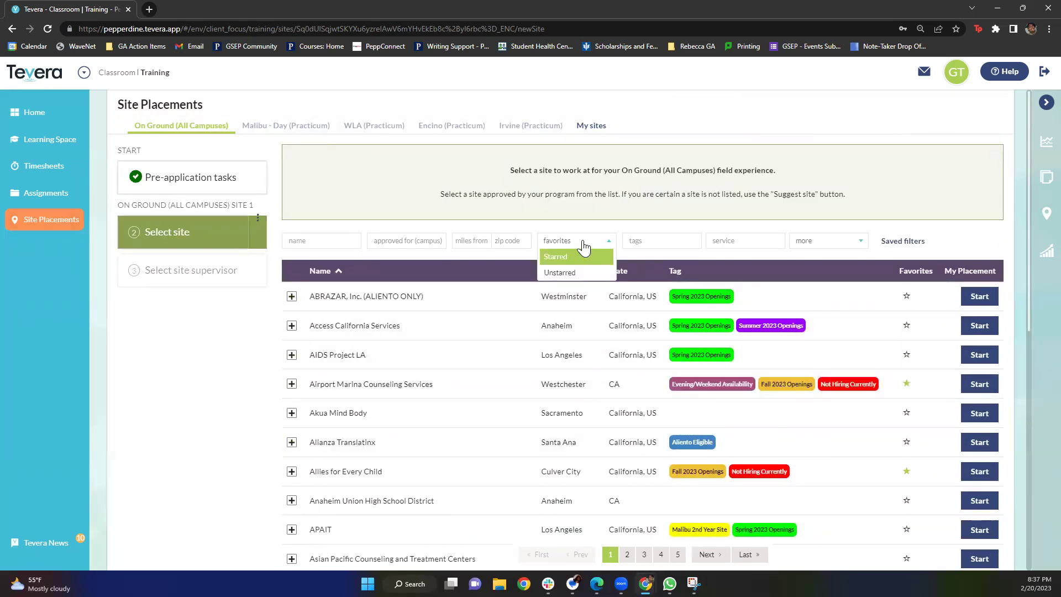
left_click(588, 262)
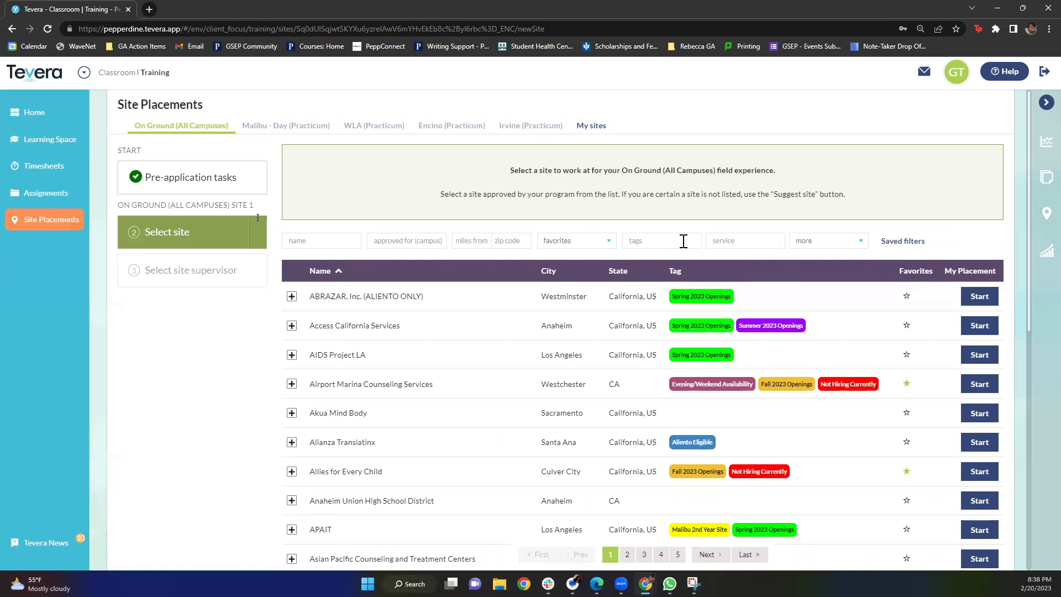
Filter the site list to the Aliento Eligible tag and scroll through the three pages of results.
left_click(684, 241)
scroll(662, 342, "down", 4)
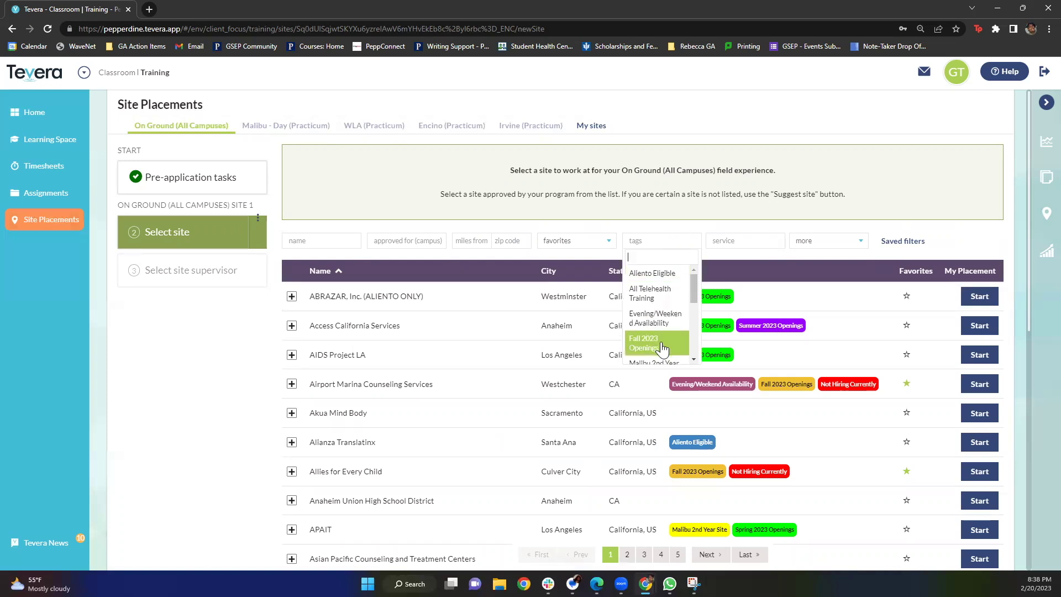
scroll(661, 352, "up", 5)
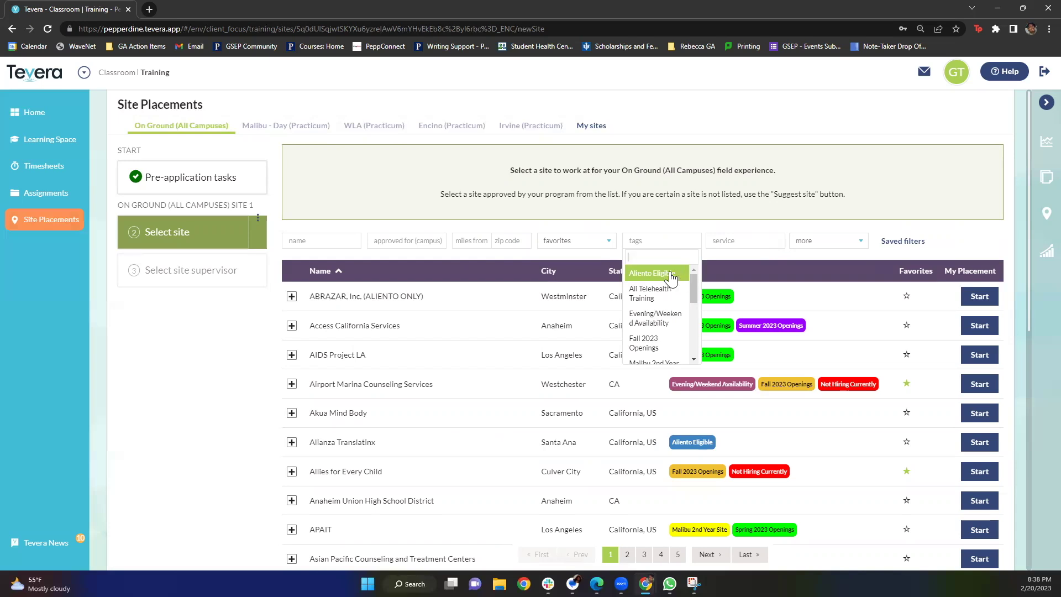
left_click(669, 276)
left_click(740, 267)
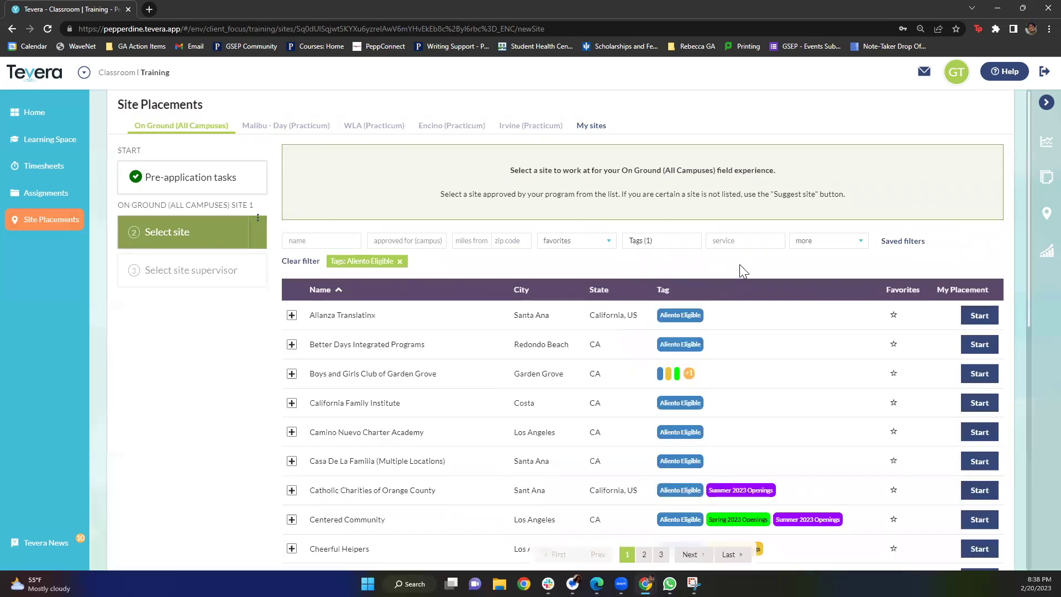
scroll(741, 313, "down", 4)
scroll(752, 315, "down", 4)
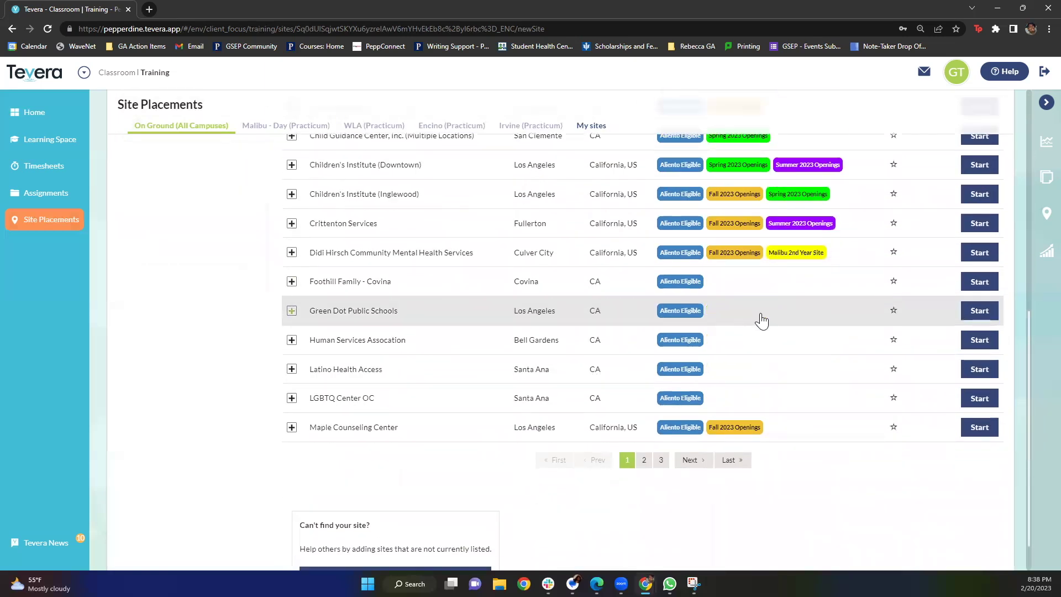
scroll(756, 334, "up", 8)
scroll(743, 346, "up", 1)
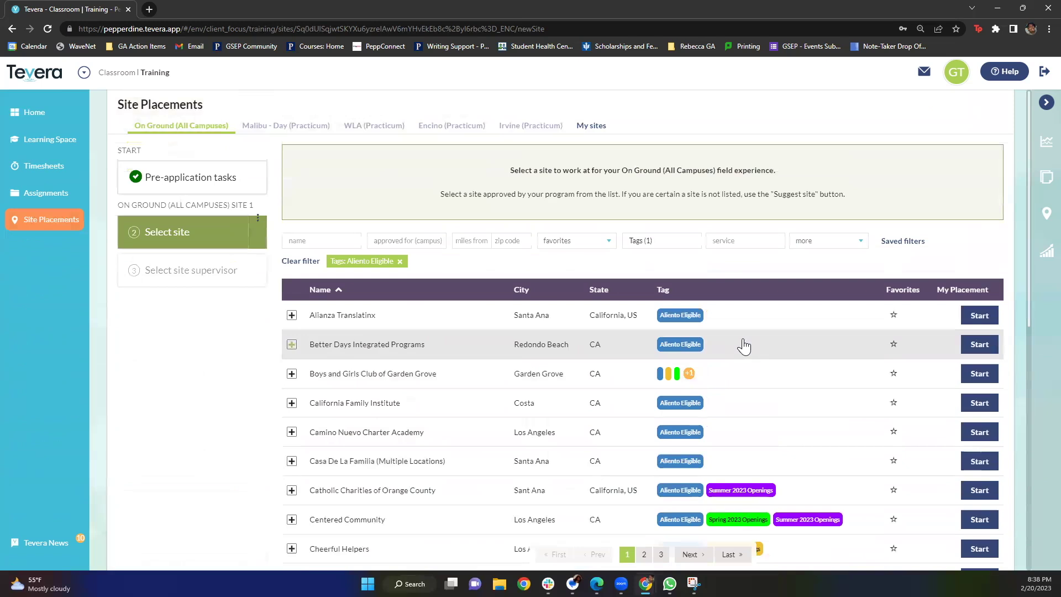
Reopen the Tags filter dropdown and scroll through all the available site tags.
left_click(658, 242)
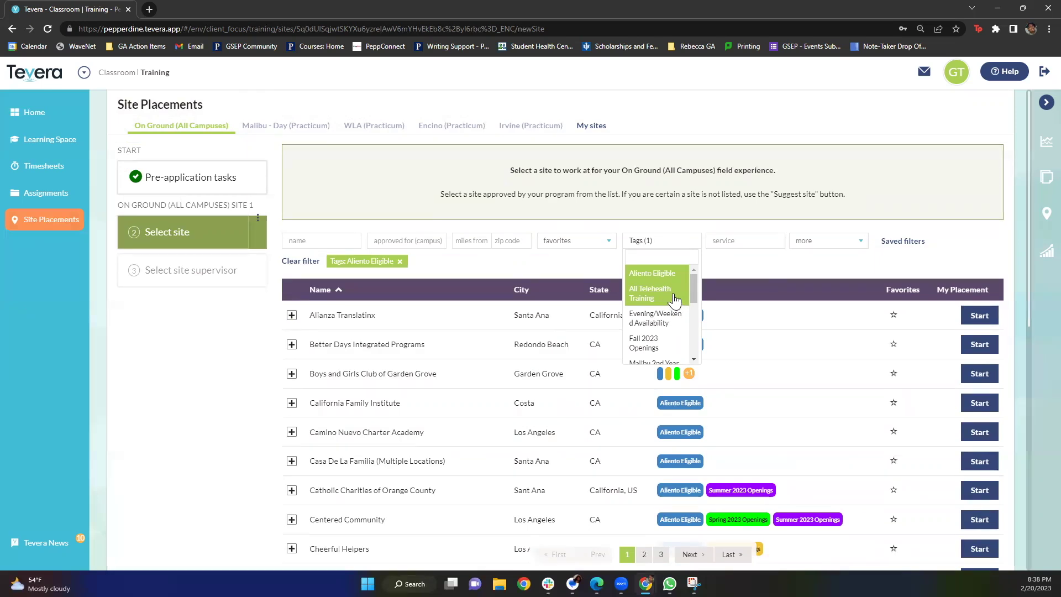
scroll(671, 293, "down", 2)
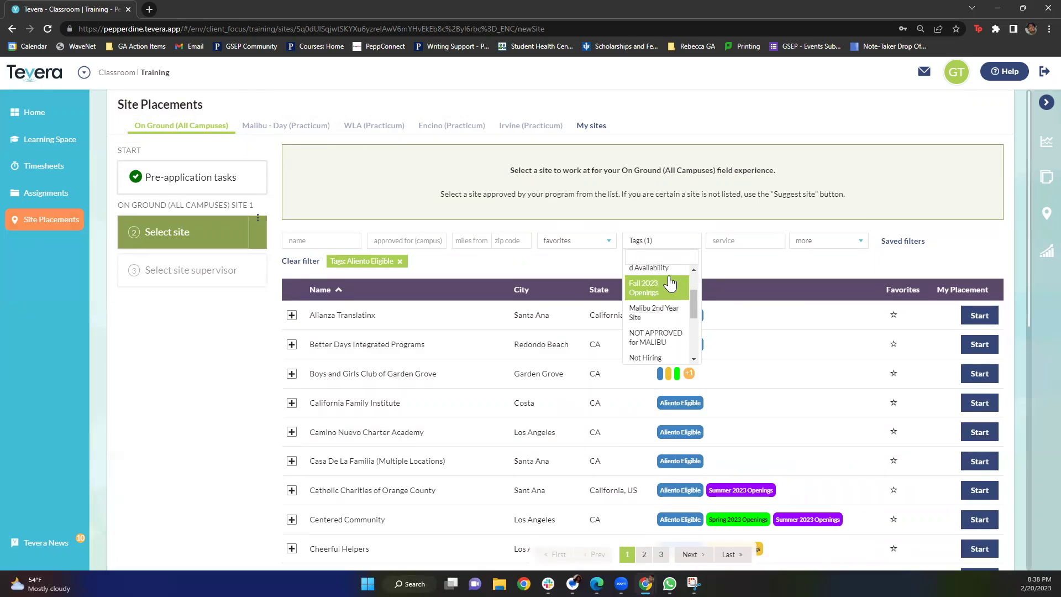
scroll(662, 293, "down", 2)
scroll(660, 301, "down", 1)
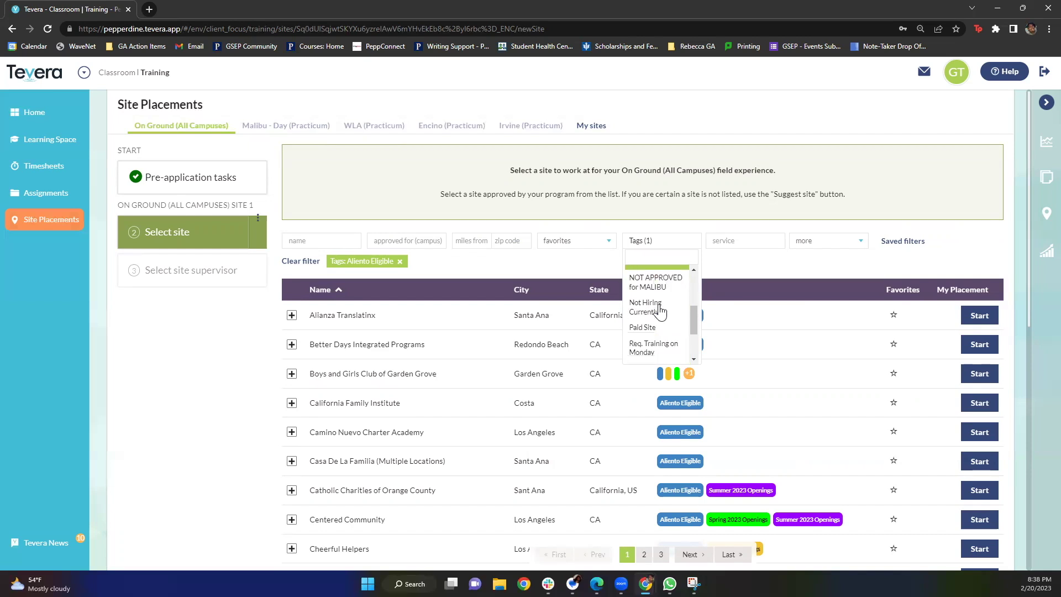
scroll(653, 337, "up", 1)
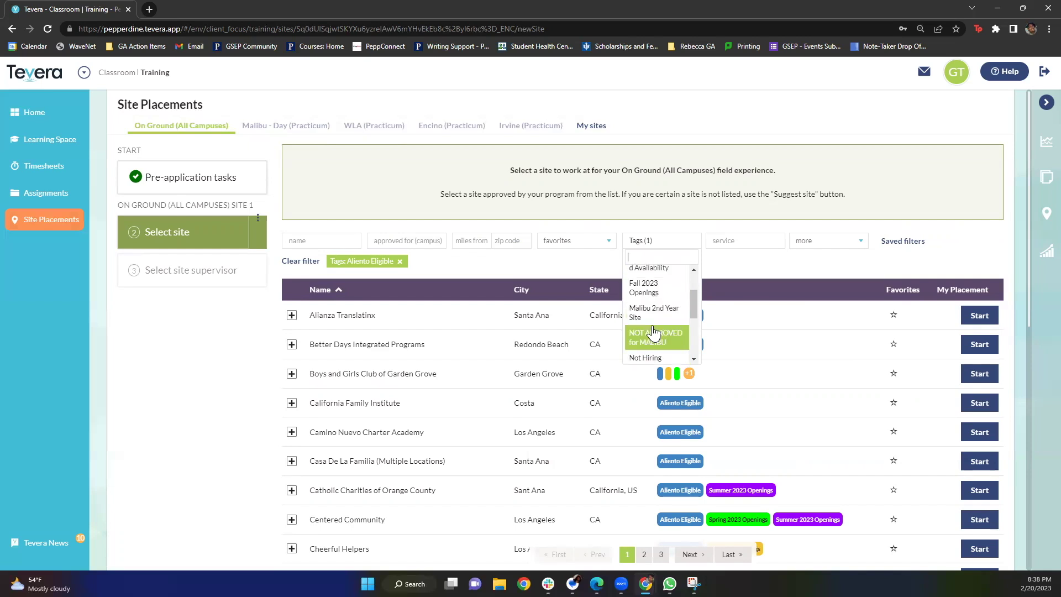
scroll(666, 331, "down", 1)
scroll(667, 329, "up", 1)
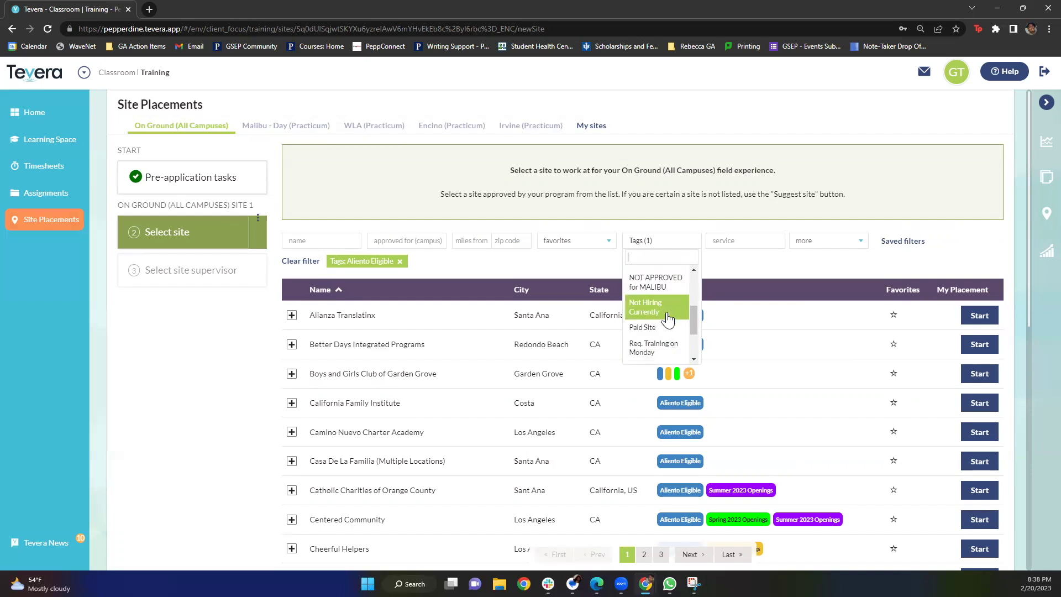
scroll(668, 334, "down", 1)
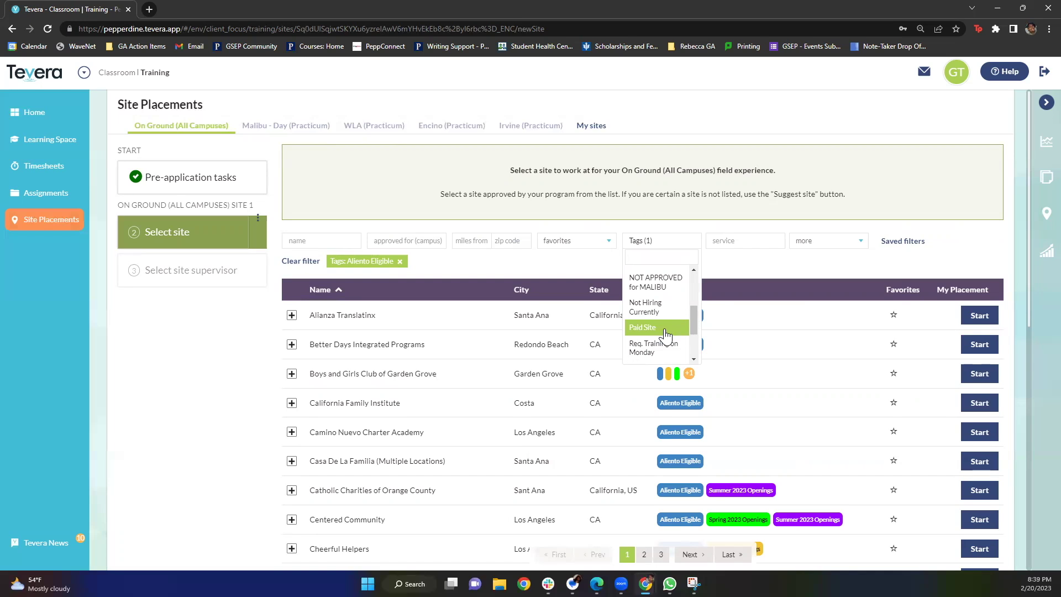
scroll(666, 334, "down", 2)
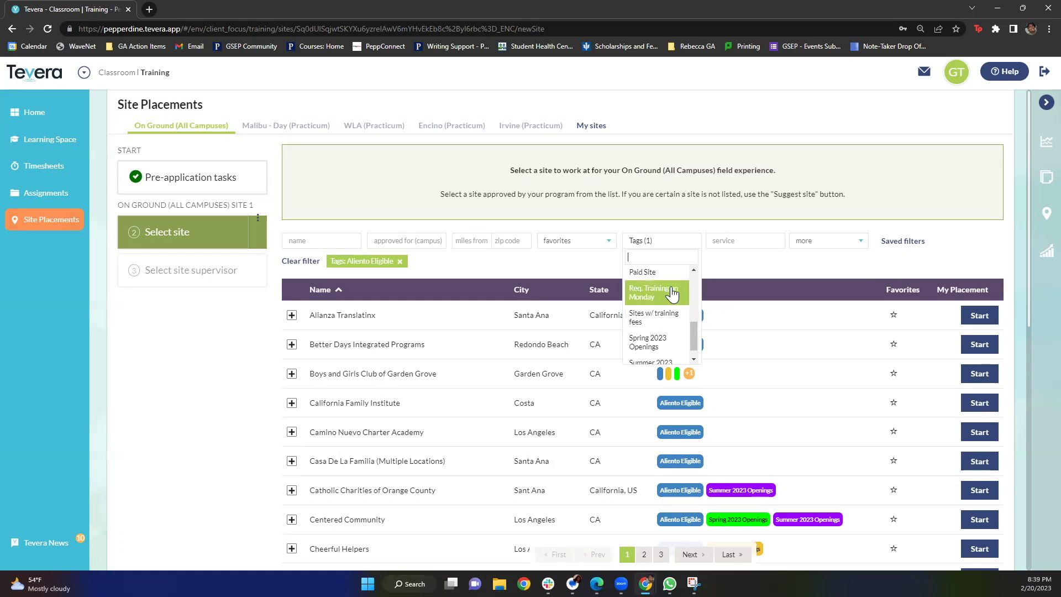
scroll(672, 294, "up", 5)
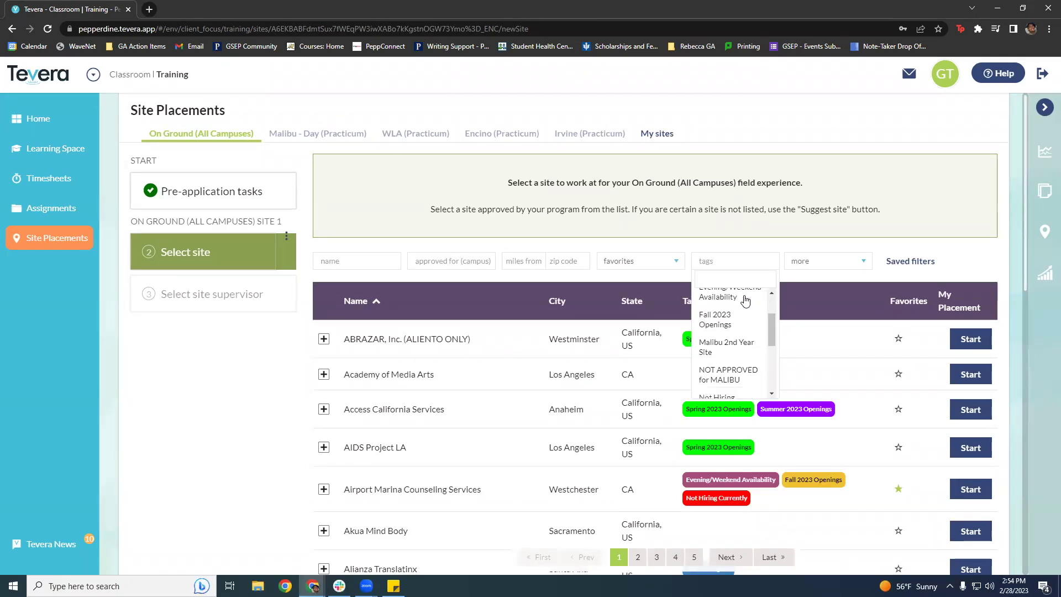
Finish scanning the tag options, then bring up the service type filter dropdown.
scroll(743, 354, "down", 2)
scroll(744, 354, "up", 2)
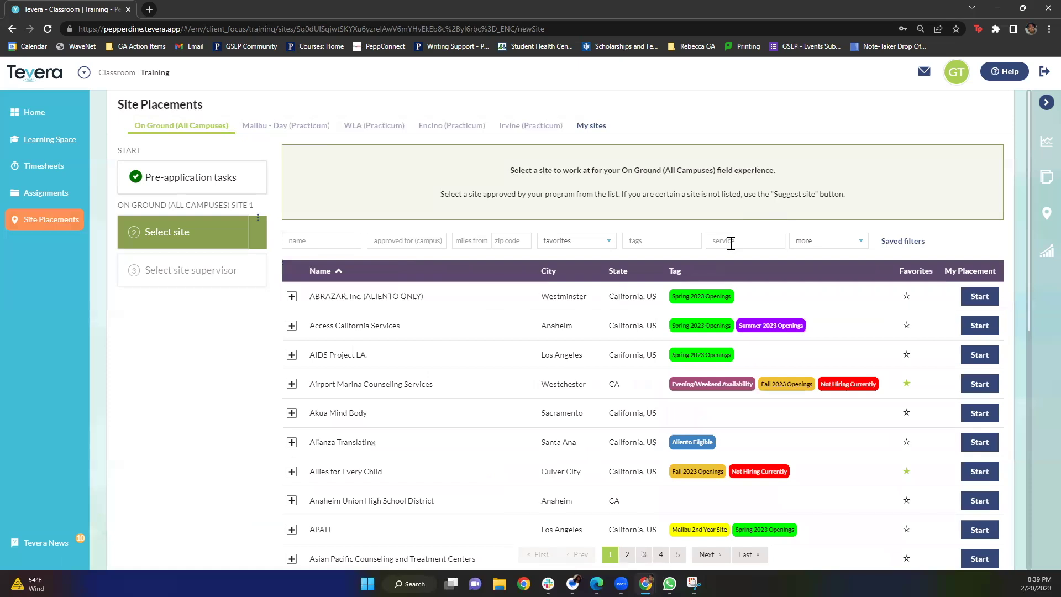
left_click(731, 243)
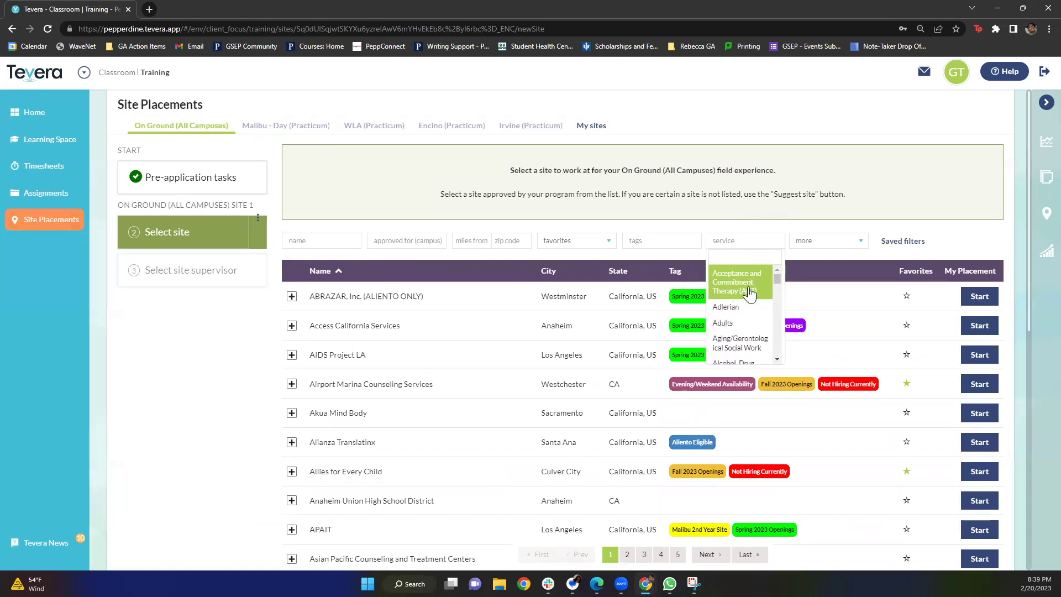
scroll(748, 287, "down", 2)
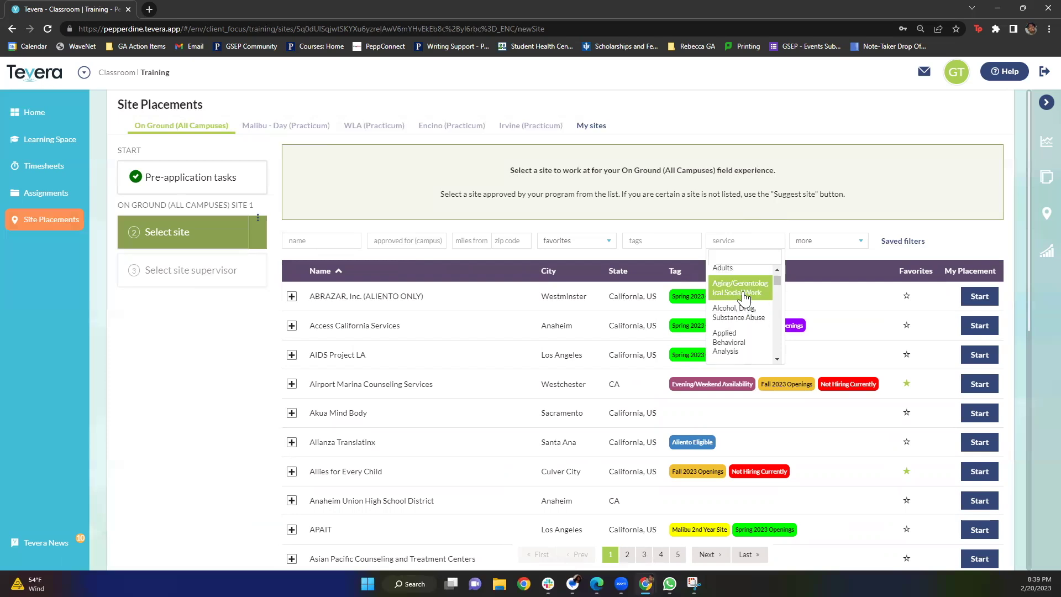
scroll(744, 296, "down", 4)
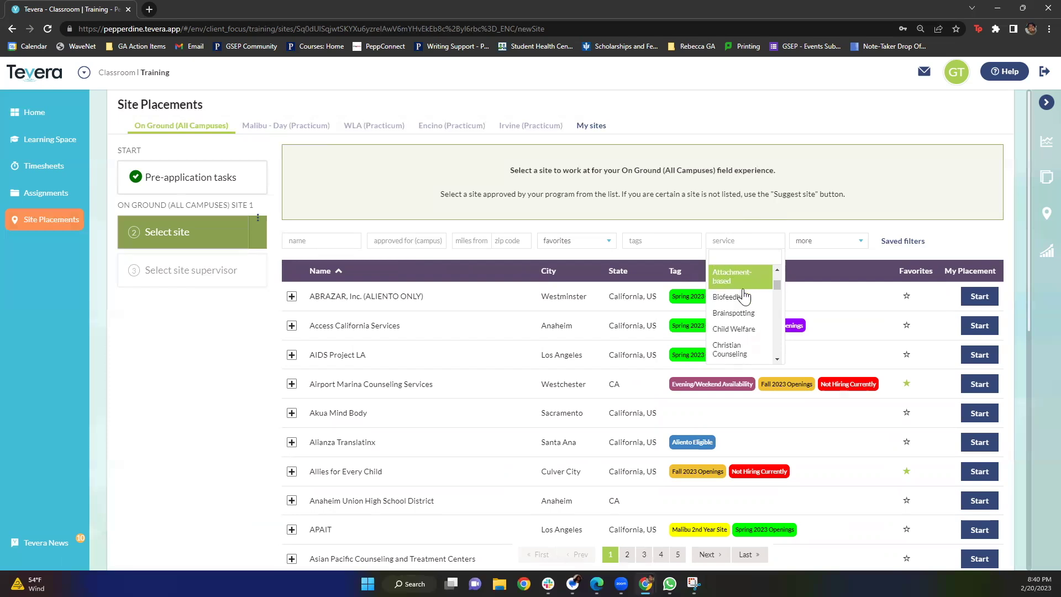
scroll(745, 295, "down", 3)
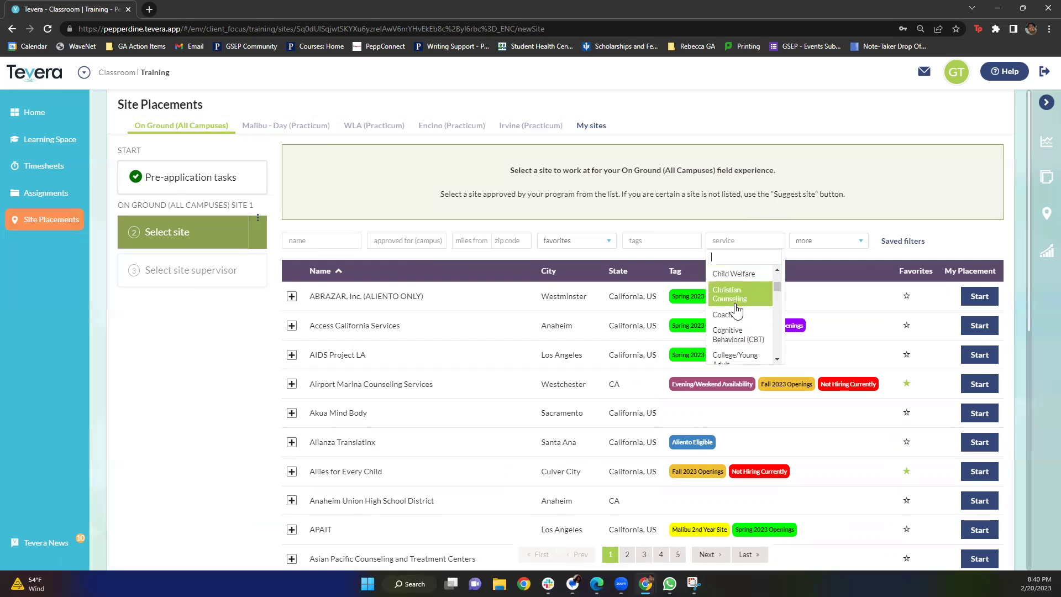
scroll(734, 330, "down", 3)
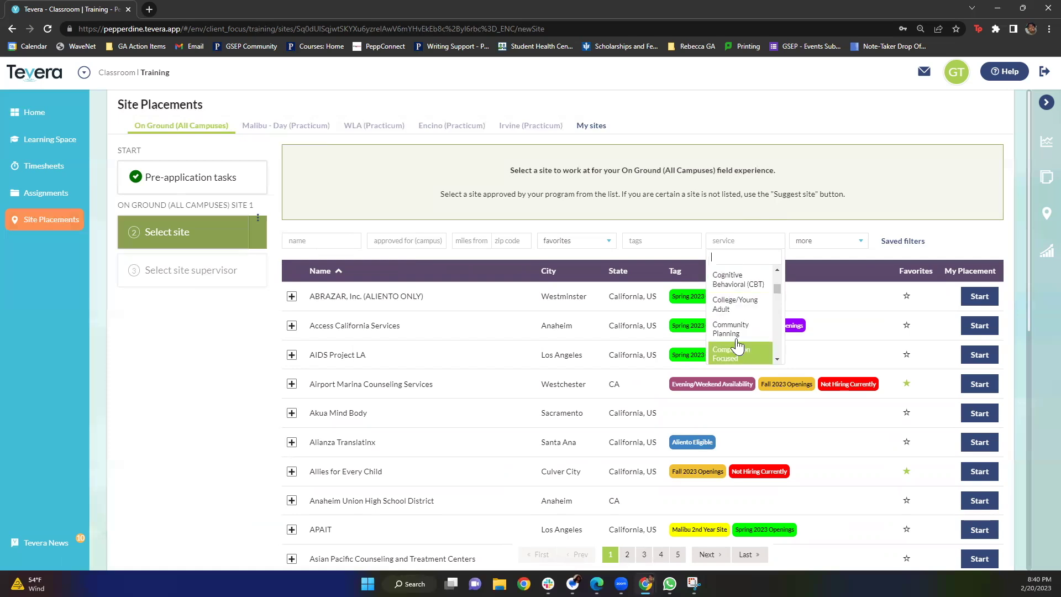
scroll(744, 305, "down", 5)
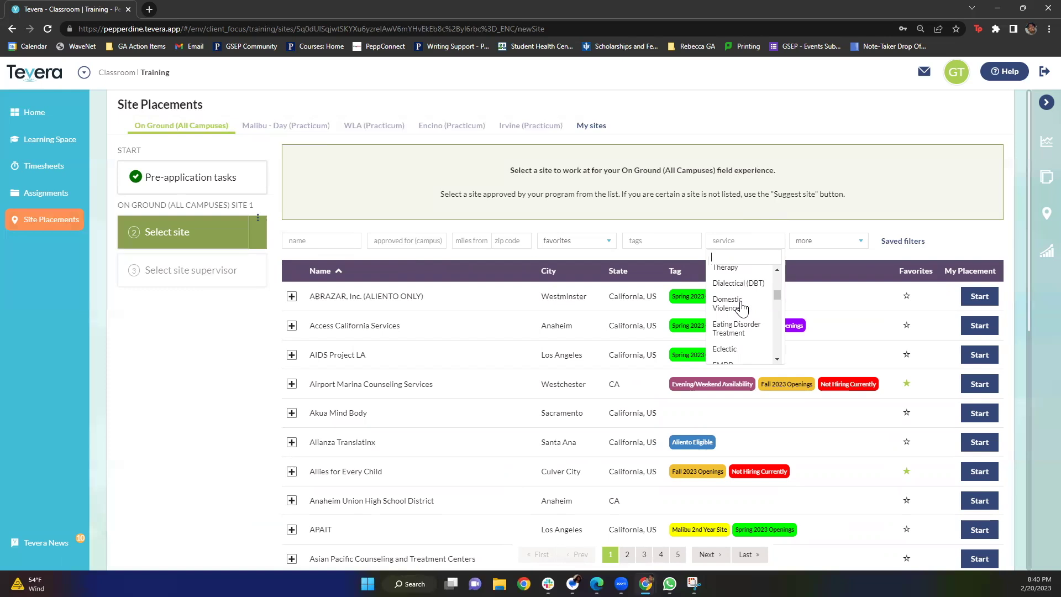
scroll(743, 309, "down", 4)
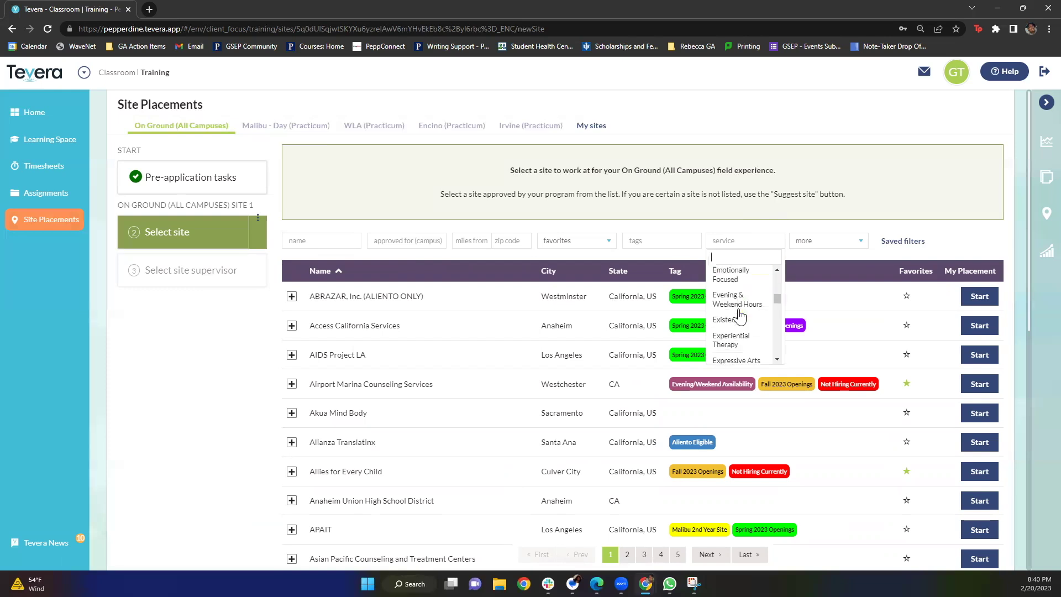
scroll(740, 326, "down", 3)
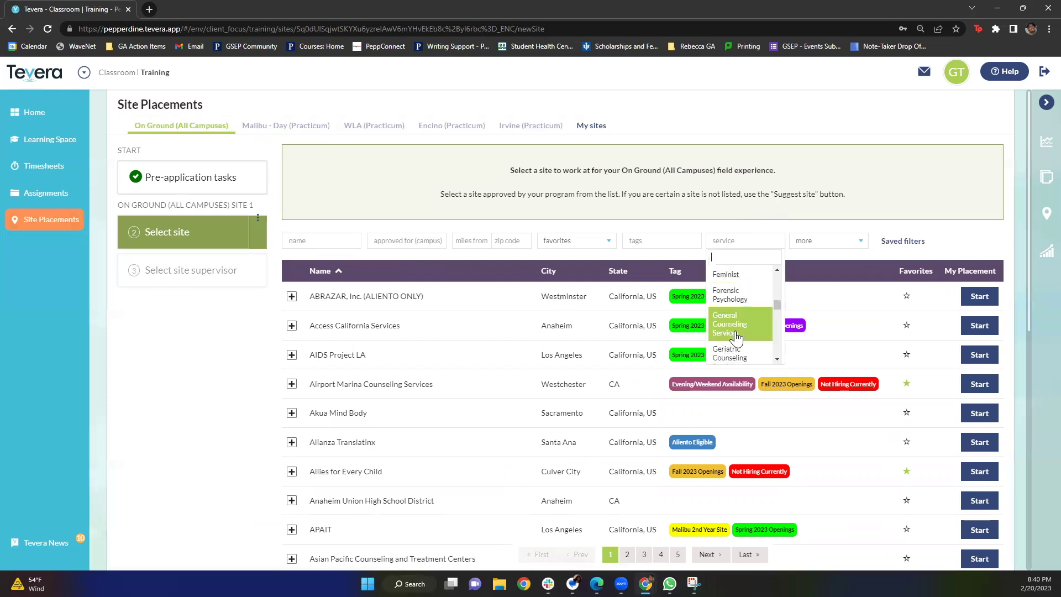
scroll(741, 324, "down", 2)
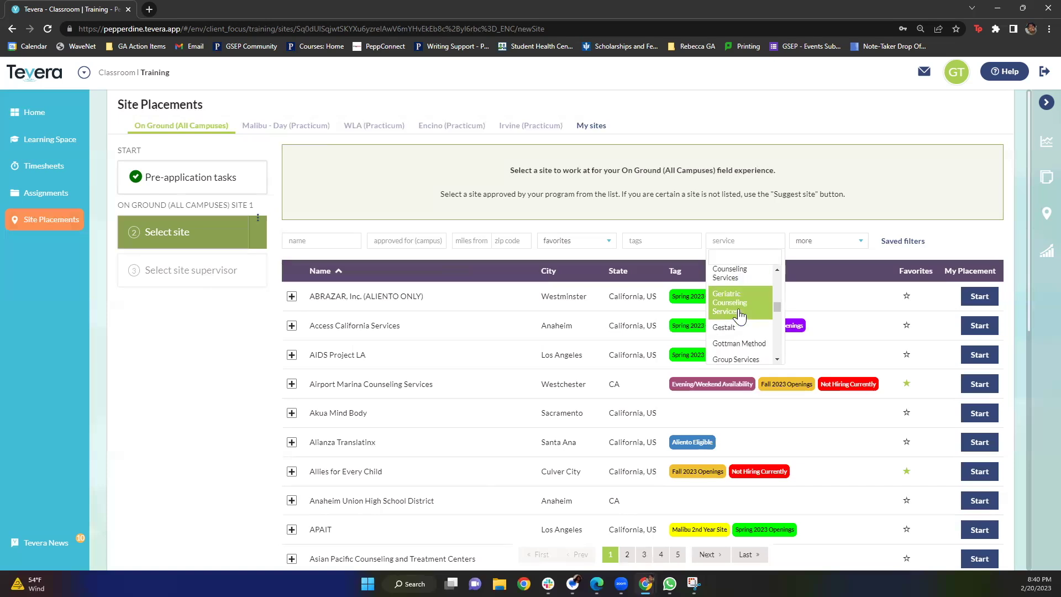
scroll(743, 315, "up", 8)
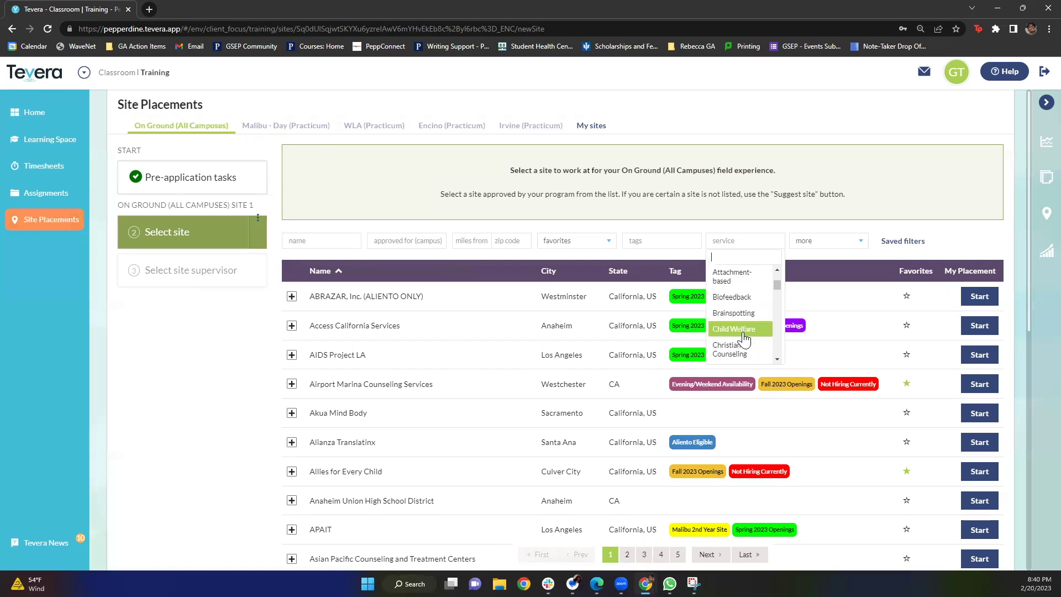
scroll(745, 337, "down", 3)
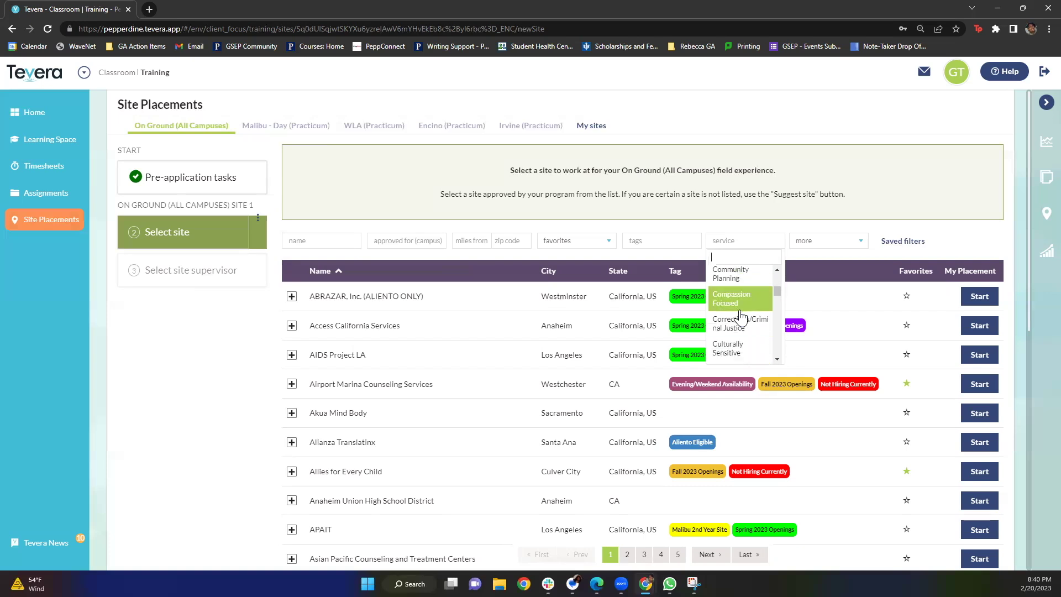
scroll(742, 315, "down", 1)
scroll(743, 314, "up", 1)
scroll(743, 320, "down", 5)
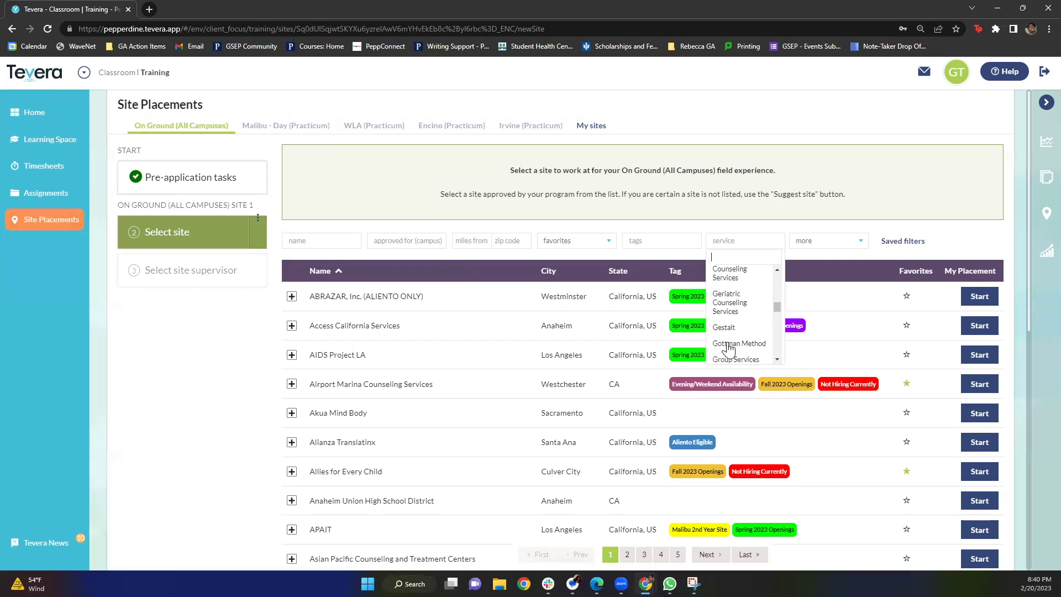
scroll(730, 332, "down", 2)
scroll(732, 315, "down", 2)
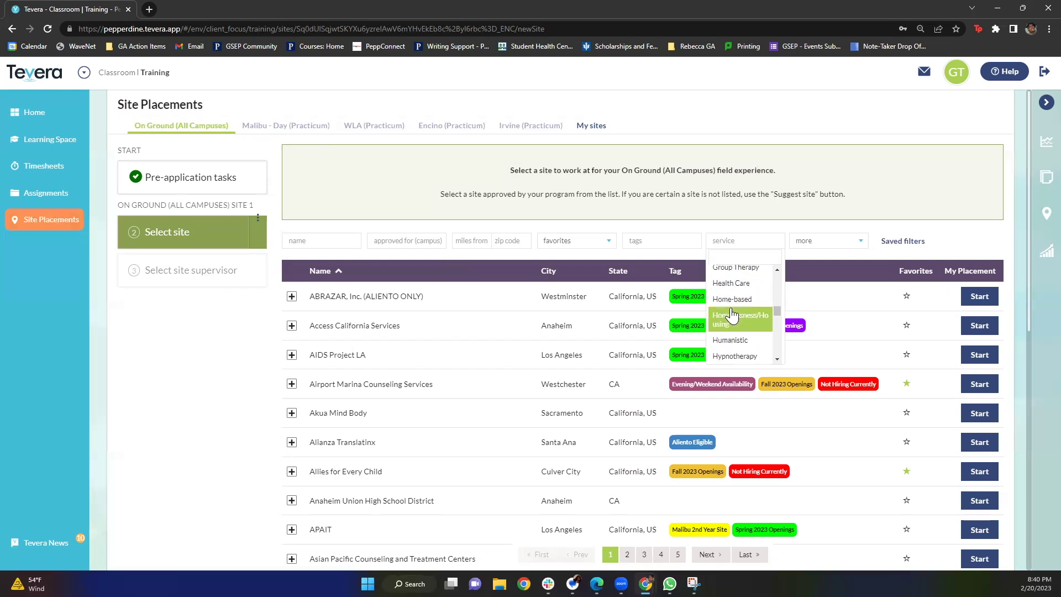
scroll(732, 316, "down", 1)
scroll(737, 328, "down", 3)
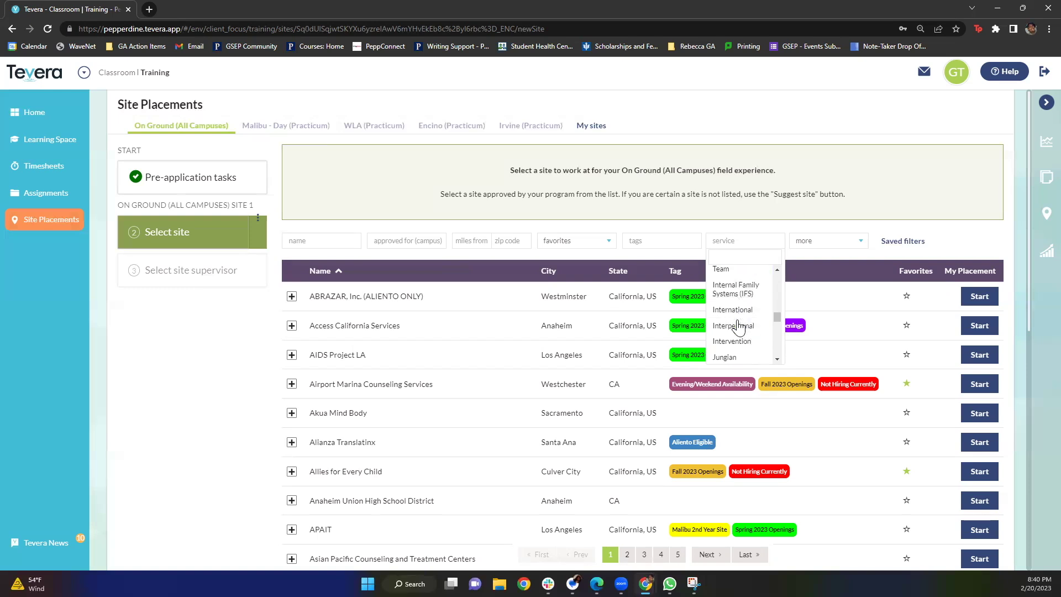
scroll(739, 329, "down", 1)
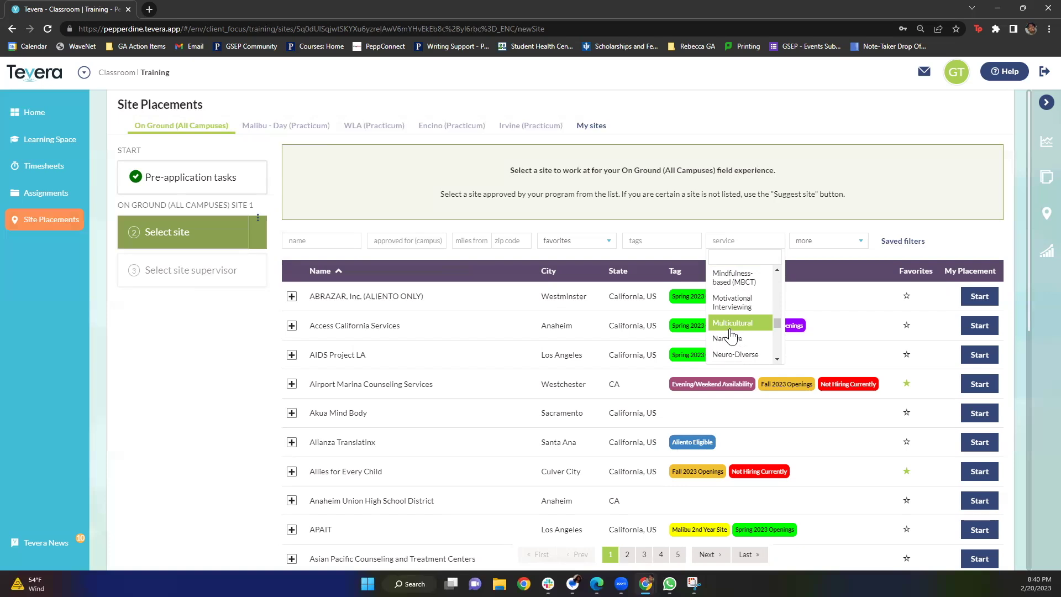
scroll(742, 301, "down", 3)
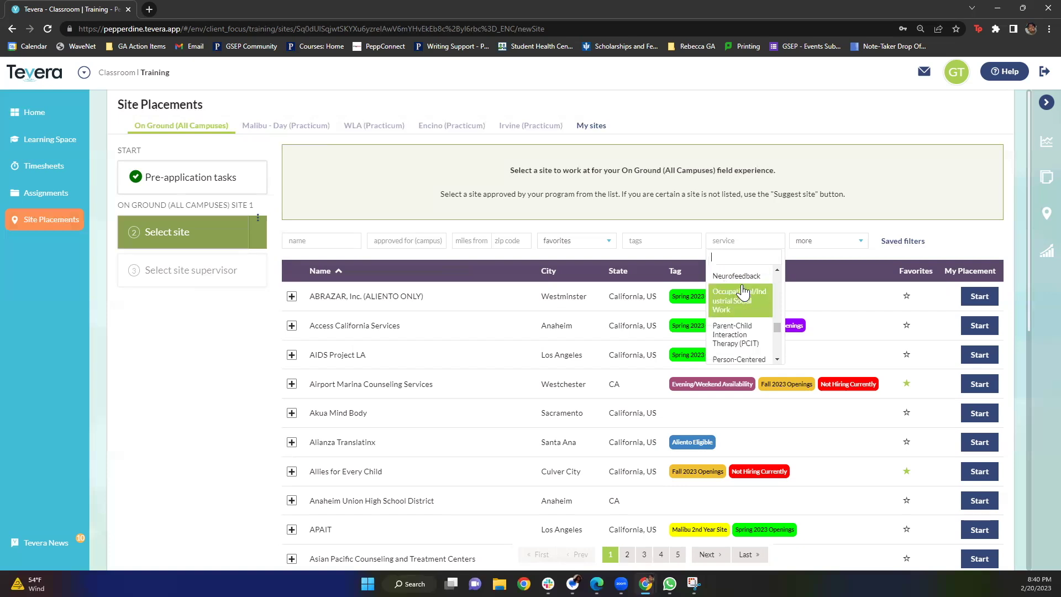
Dismiss the service list and browse the extra State, City and orientation filters without applying any.
left_click(732, 227)
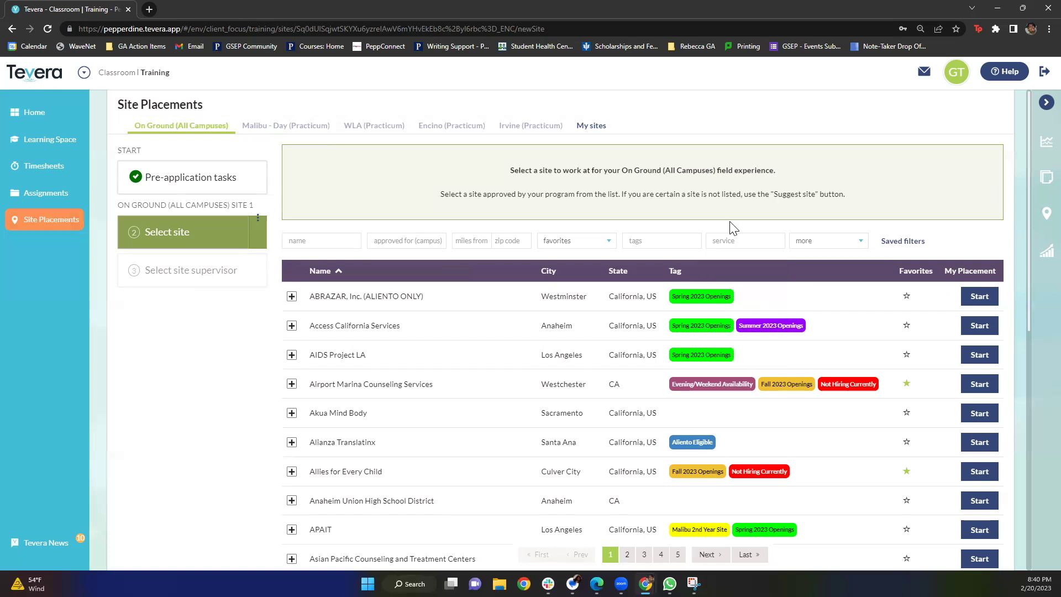
left_click(842, 242)
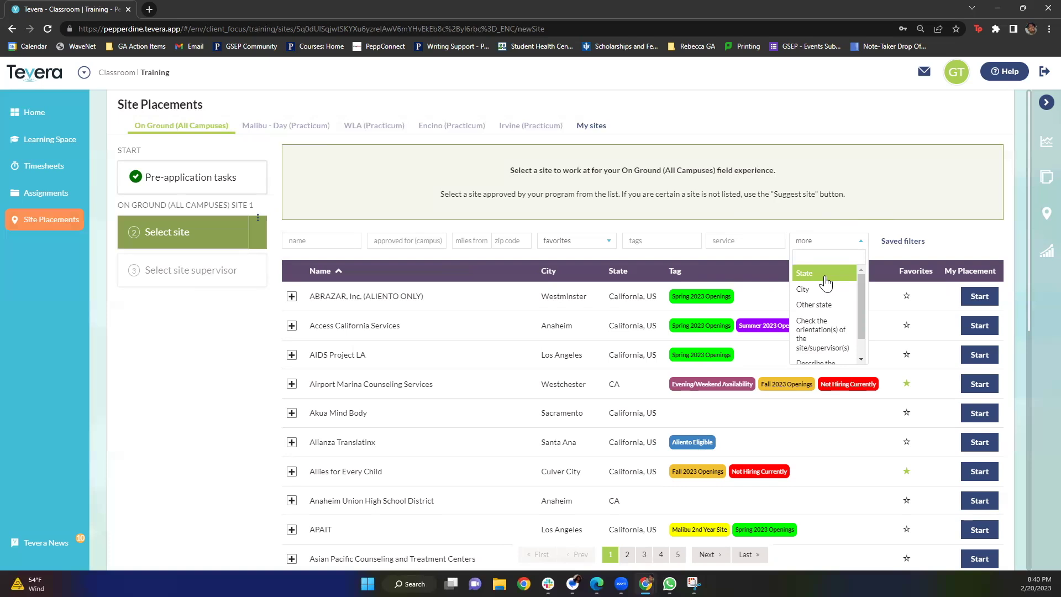
scroll(826, 284, "down", 1)
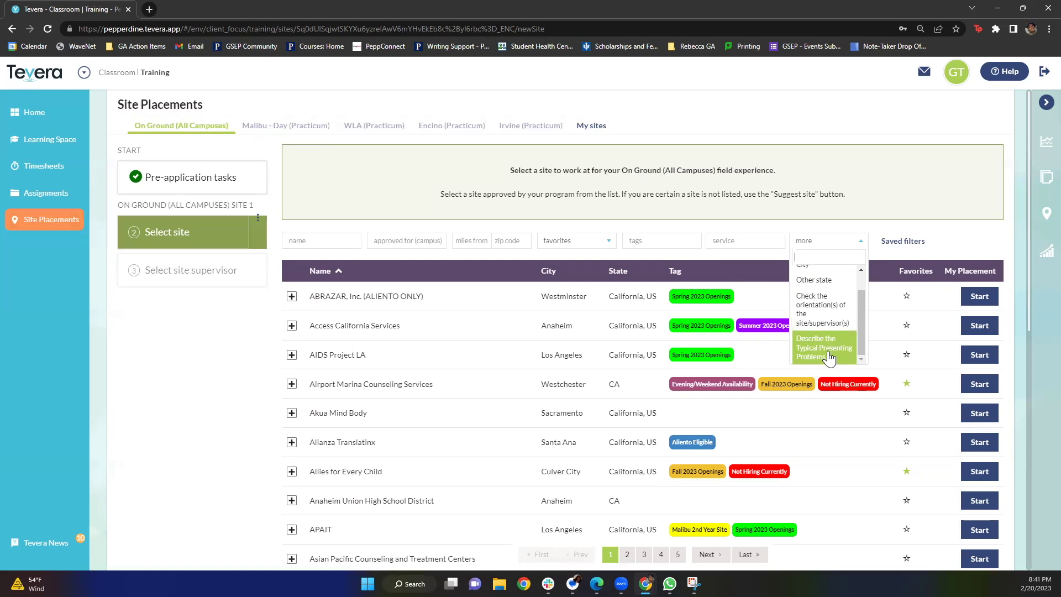
left_click(246, 288)
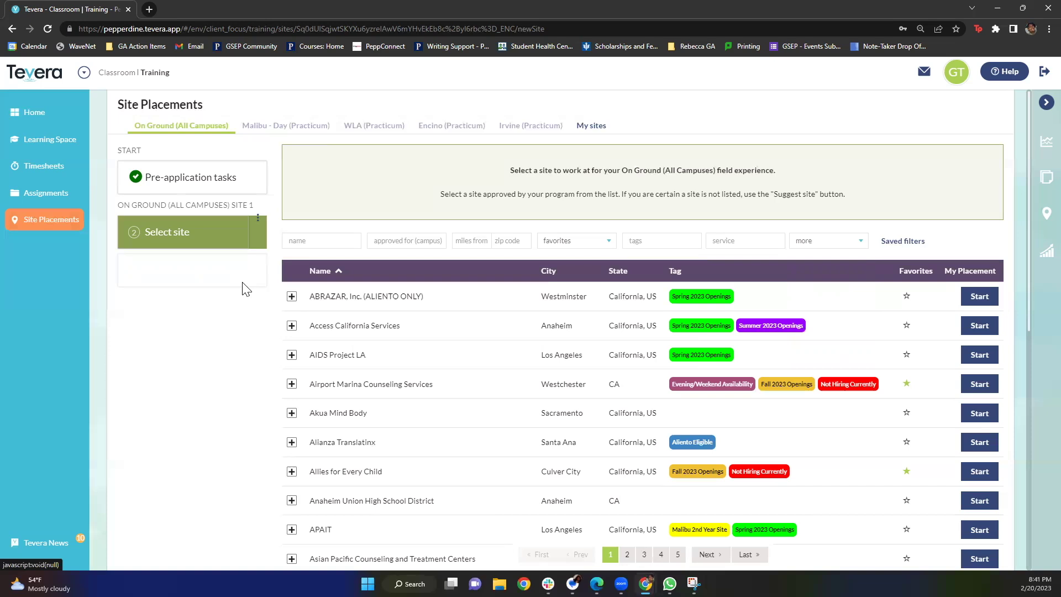
left_click(296, 243)
type("m")
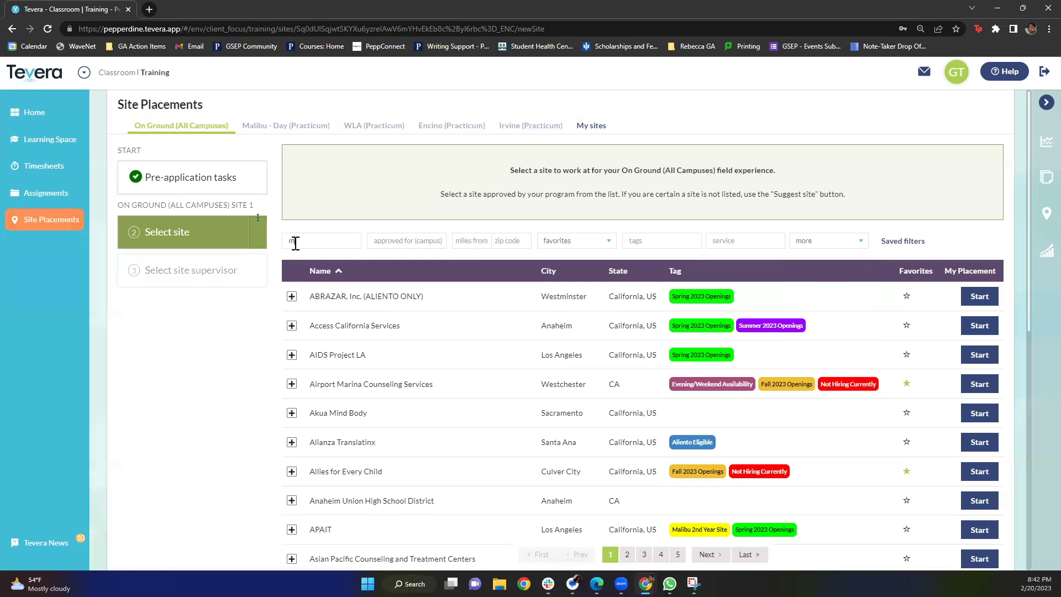
type("aple center")
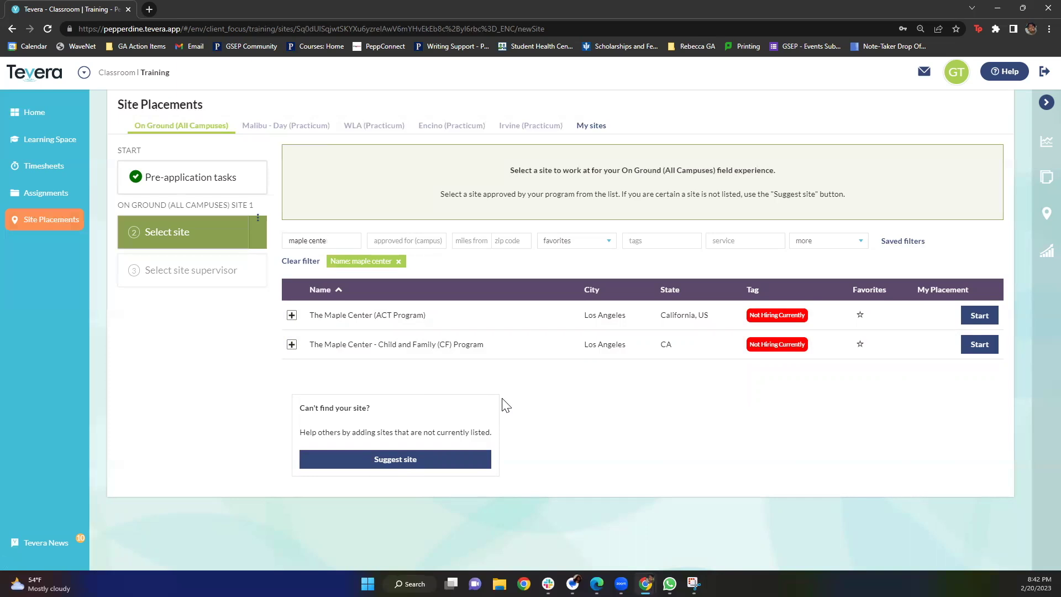
key("BackSpace")
key("BackSpace")
key("BackSpace")
key("BackSpace")
key("BackSpace")
key("BackSpace")
key("BackSpace")
key("BackSpace")
key("BackSpace")
key("BackSpace")
key("BackSpace")
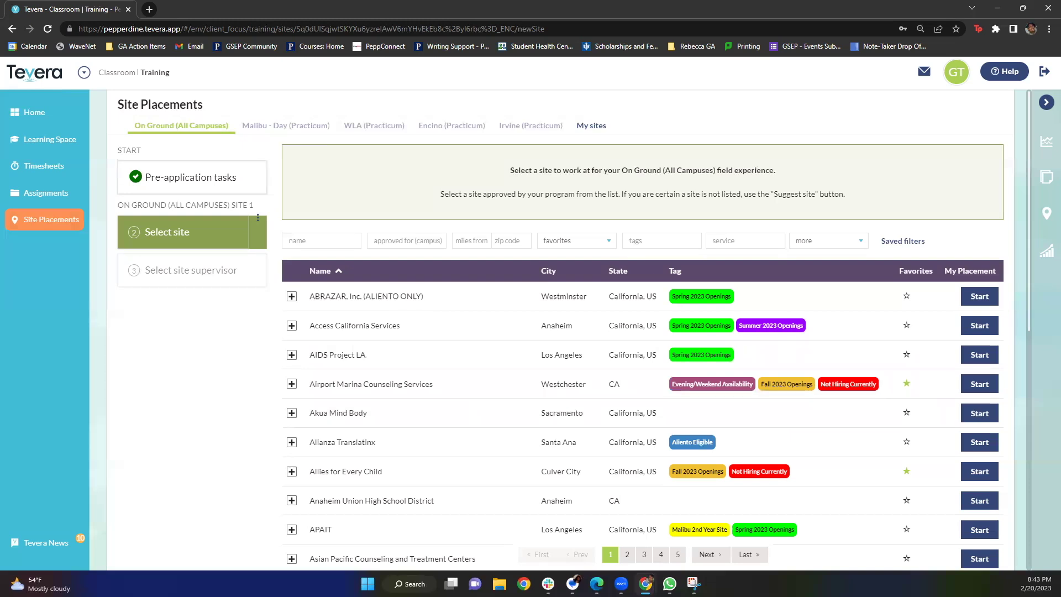
Expand Airport Marina Counseling Services' details and open its Practicum Site Profile document.
left_click(553, 395)
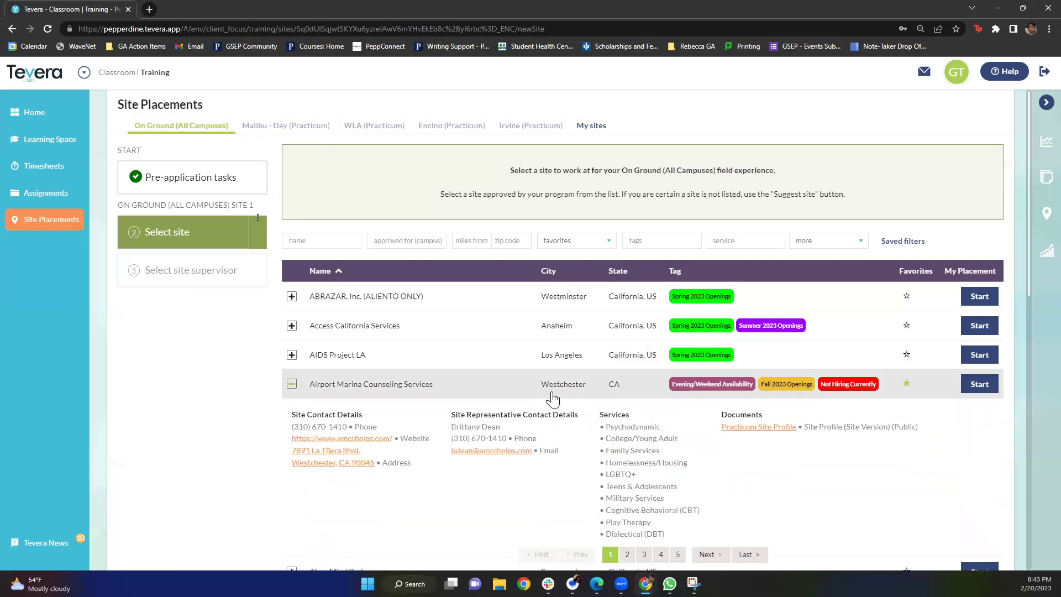
scroll(578, 370, "down", 1)
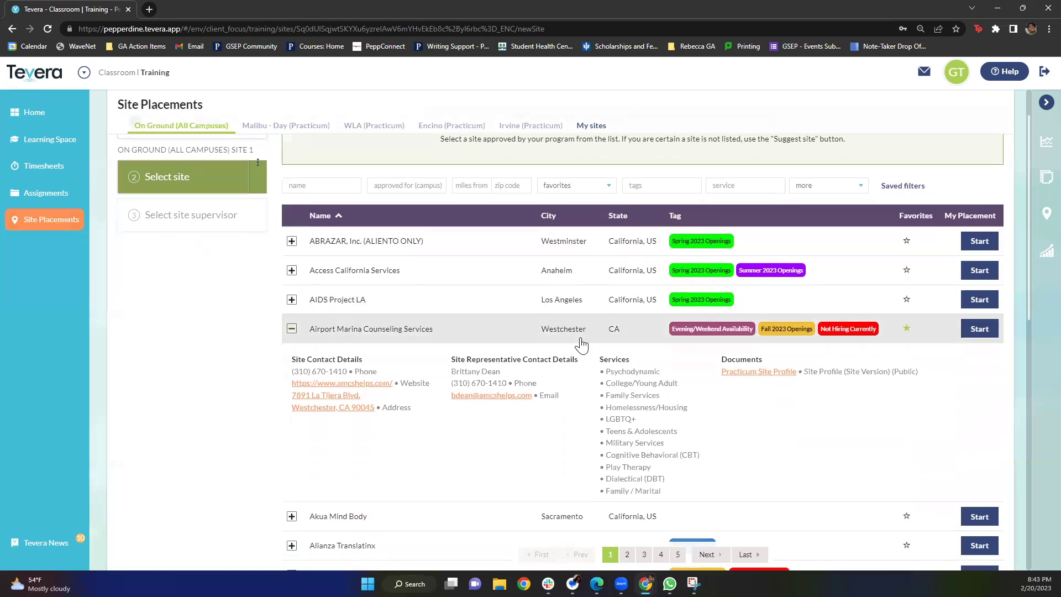
left_click(561, 338)
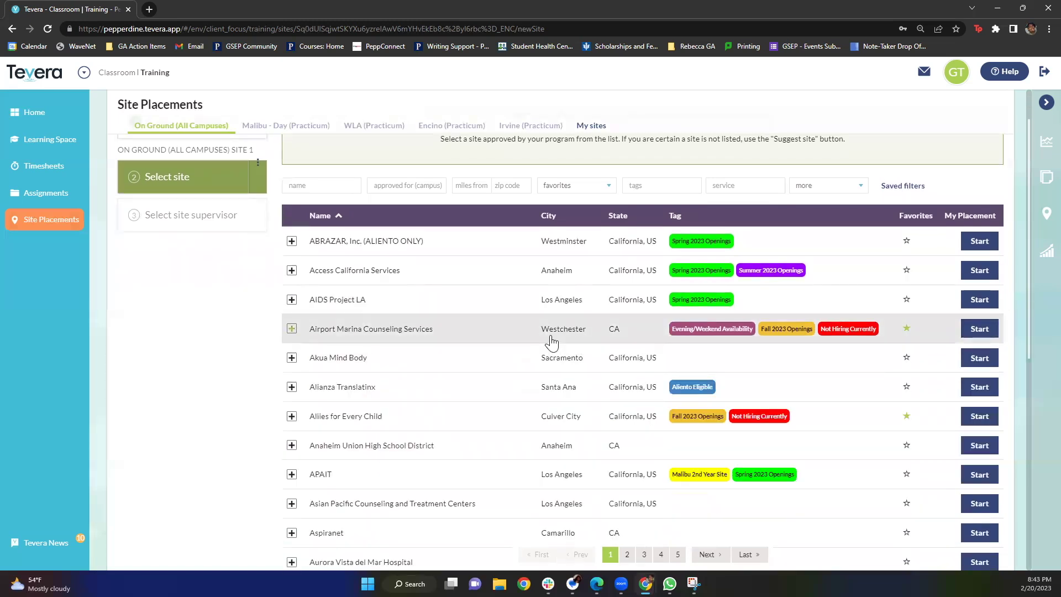
left_click(551, 339)
scroll(551, 342, "down", 1)
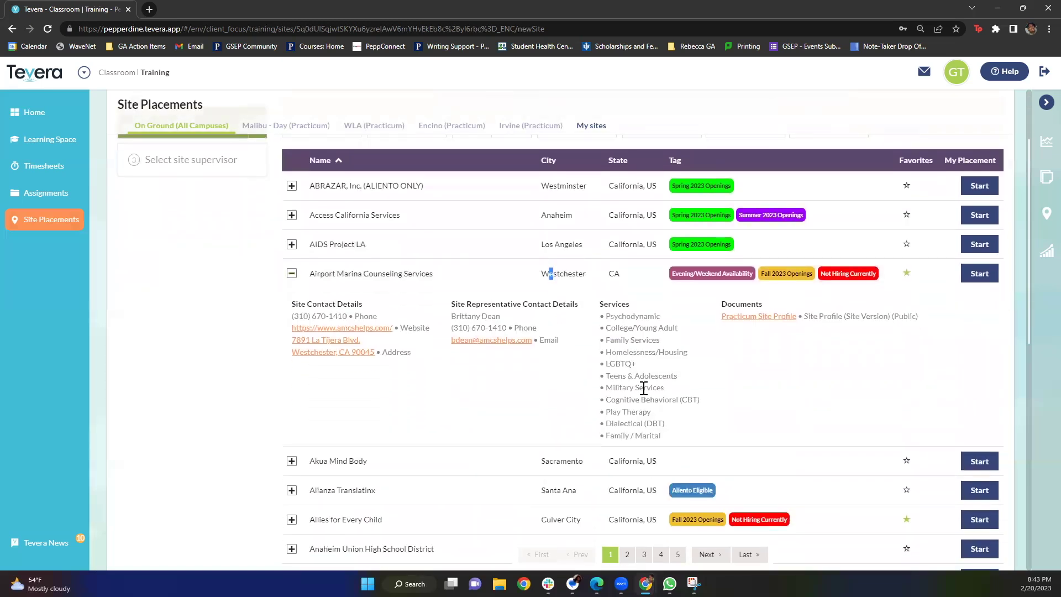
left_click(743, 319)
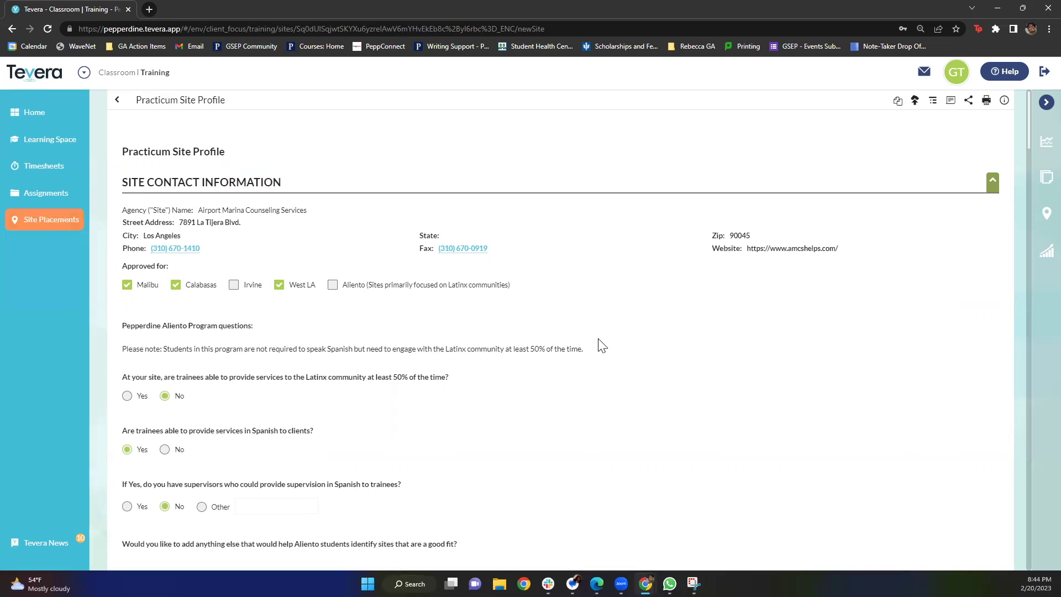
scroll(608, 335, "down", 5)
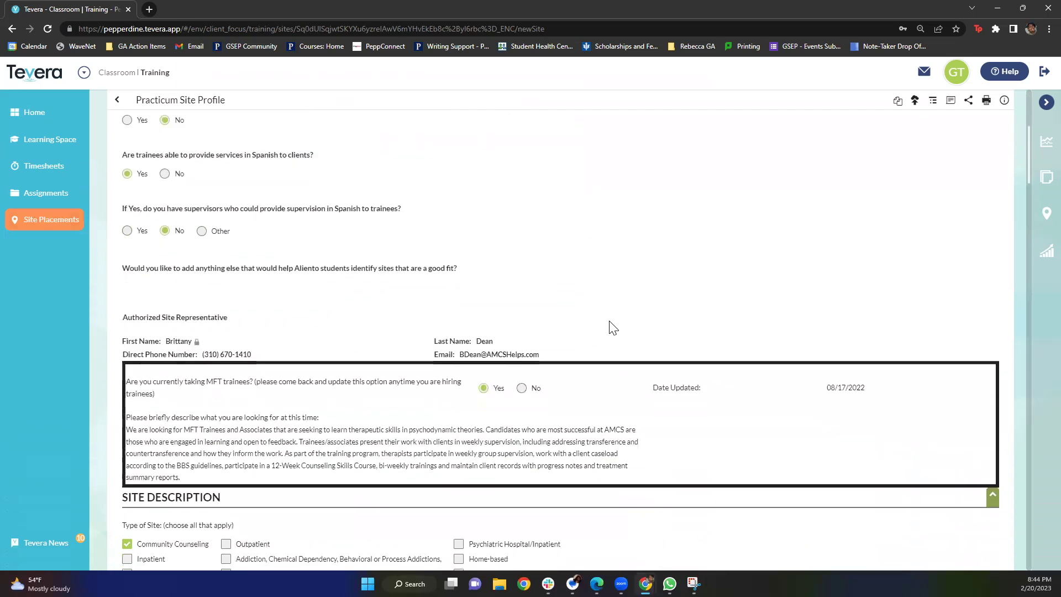
scroll(609, 328, "down", 1)
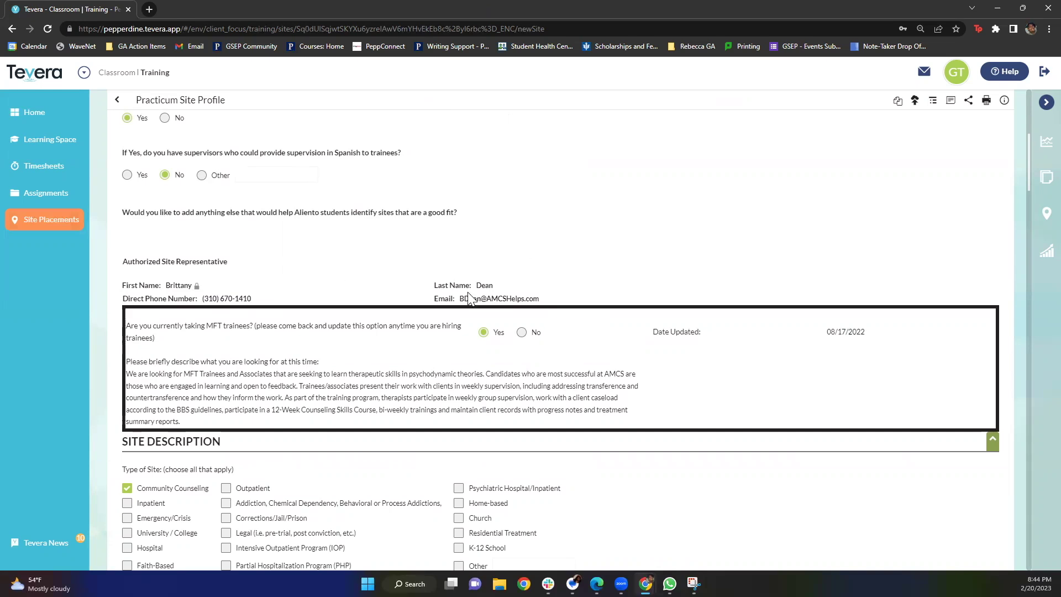
scroll(664, 264, "down", 1)
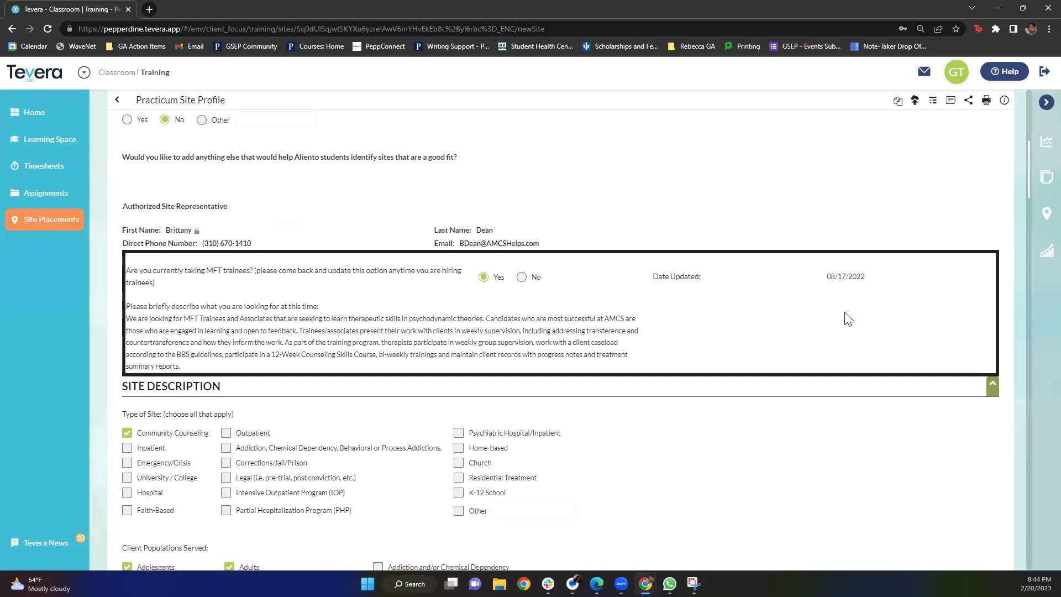
scroll(664, 305, "down", 4)
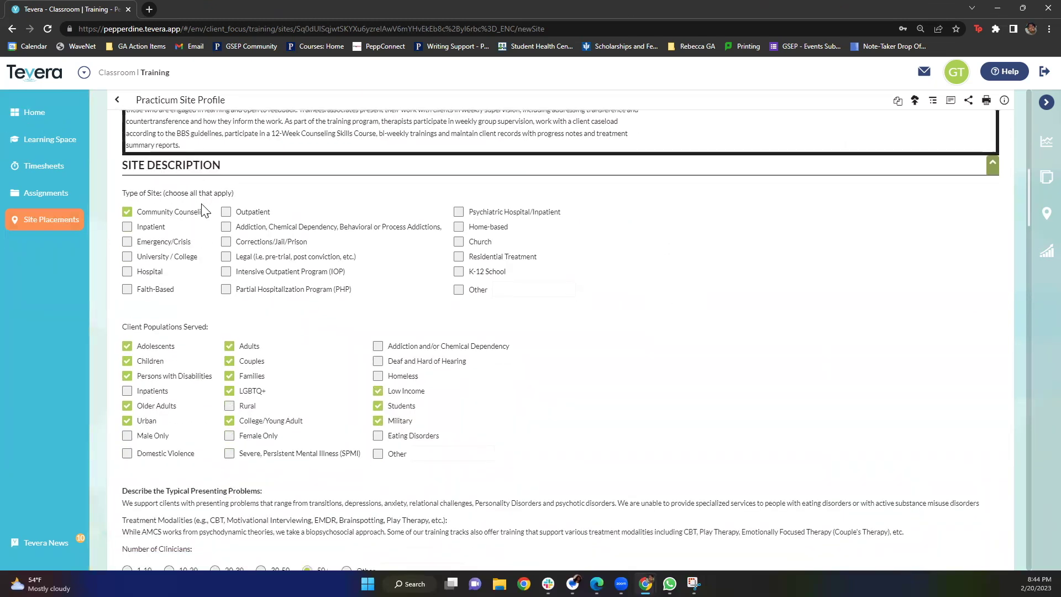
scroll(232, 285, "down", 3)
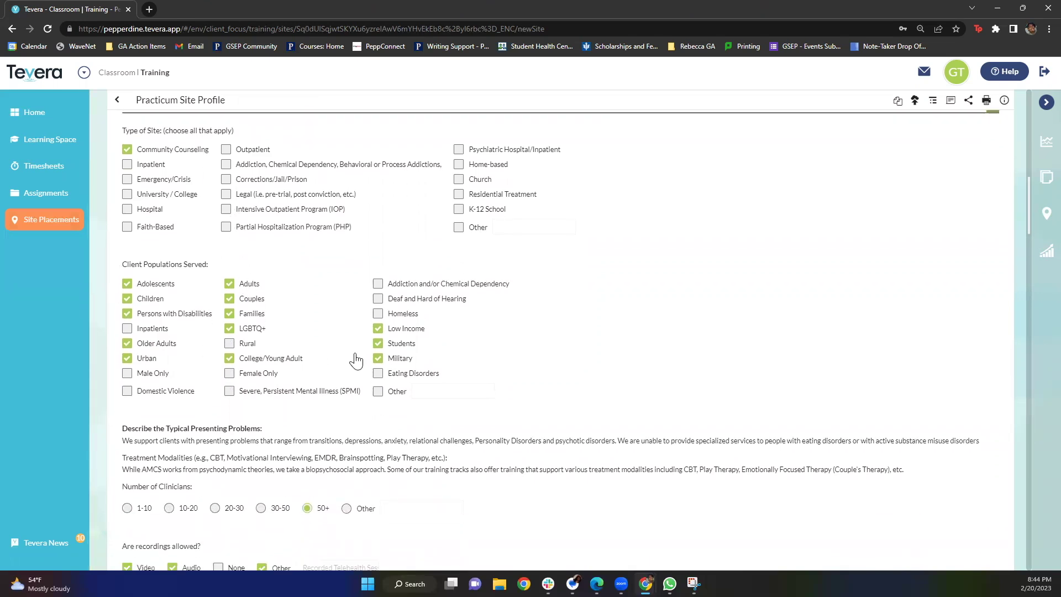
scroll(374, 358, "down", 1)
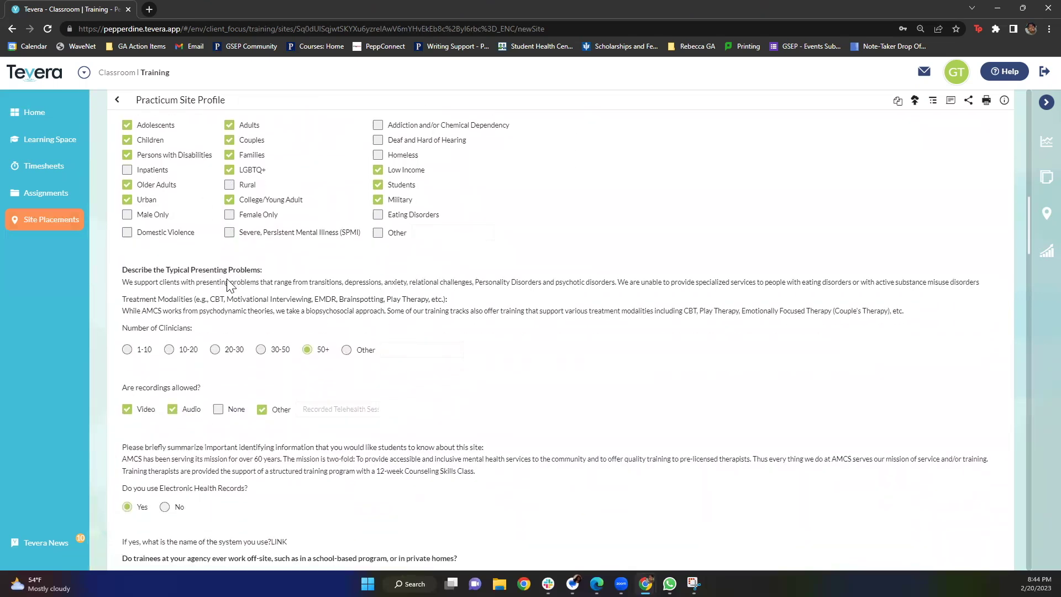
scroll(265, 334, "up", 1)
scroll(315, 338, "down", 1)
scroll(331, 335, "down", 2)
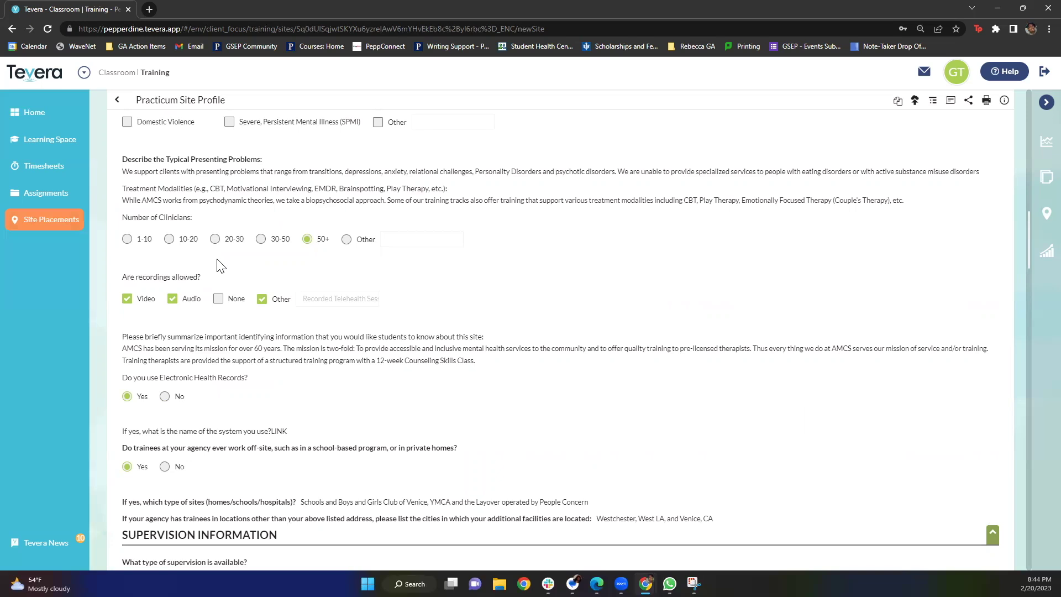
scroll(225, 263, "down", 2)
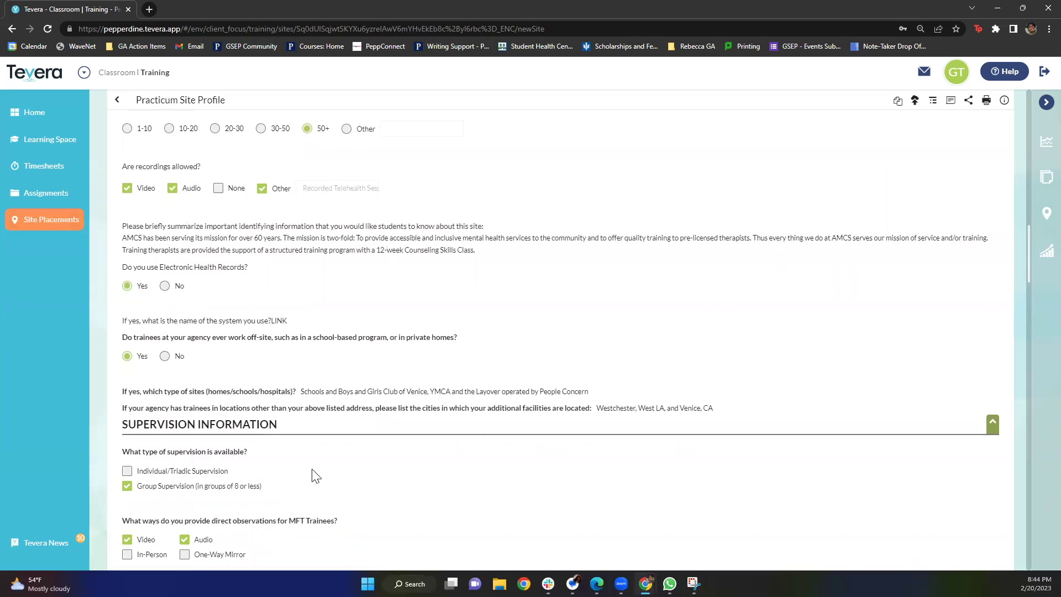
scroll(313, 477, "down", 1)
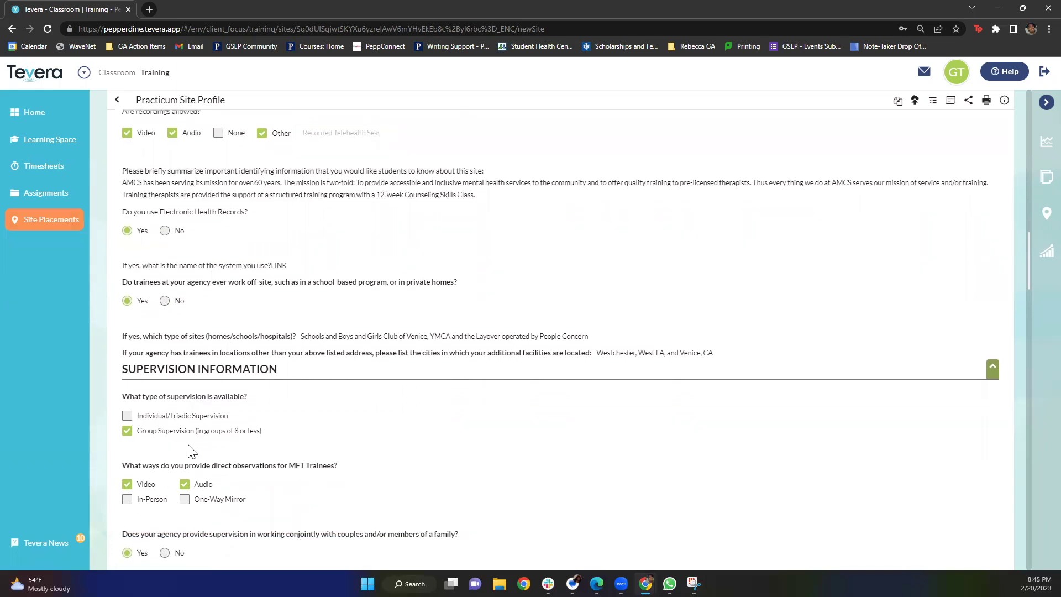
scroll(190, 451, "down", 5)
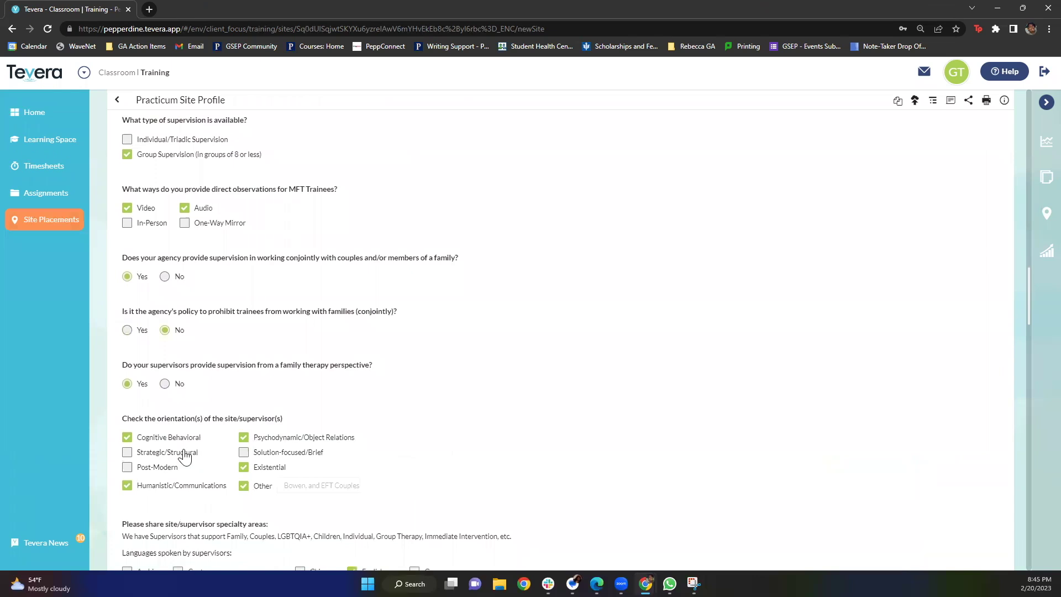
Scroll through supervision orientations, languages, position details, required hours and How to Apply down to Signatures.
scroll(188, 451, "down", 1)
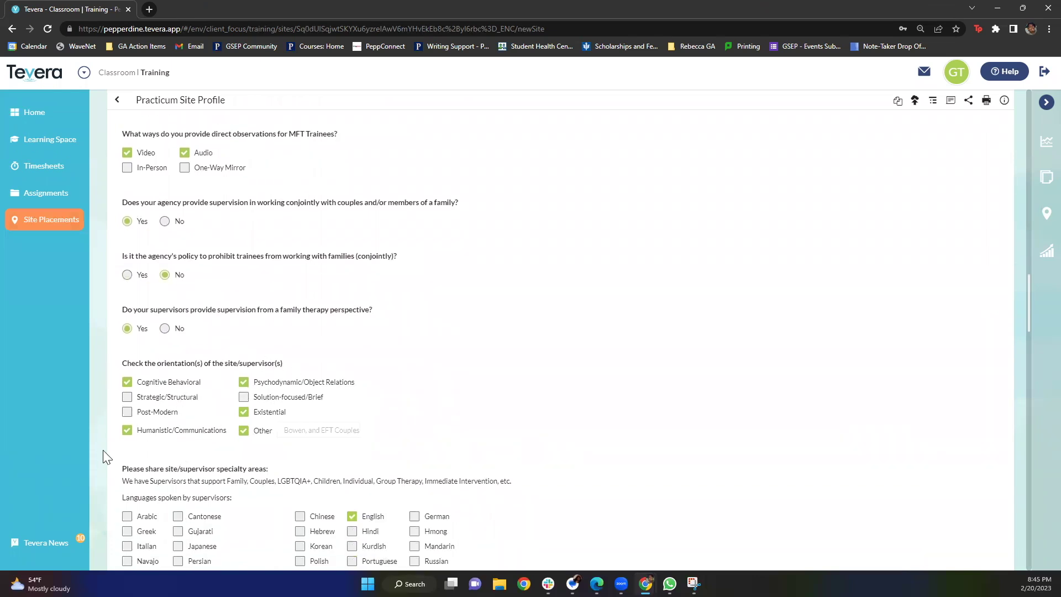
scroll(229, 393, "down", 3)
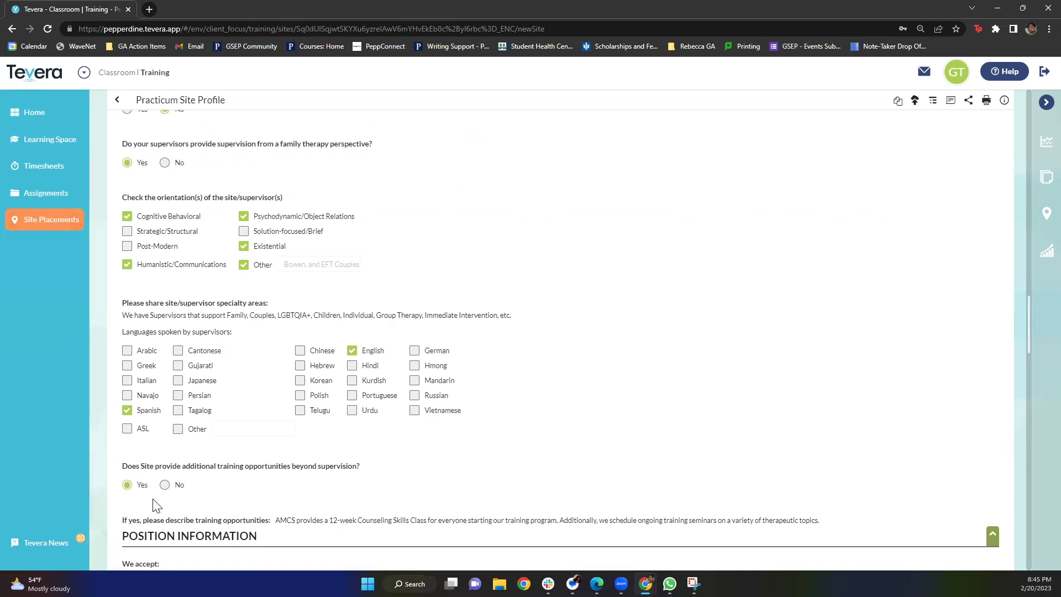
scroll(155, 503, "down", 3)
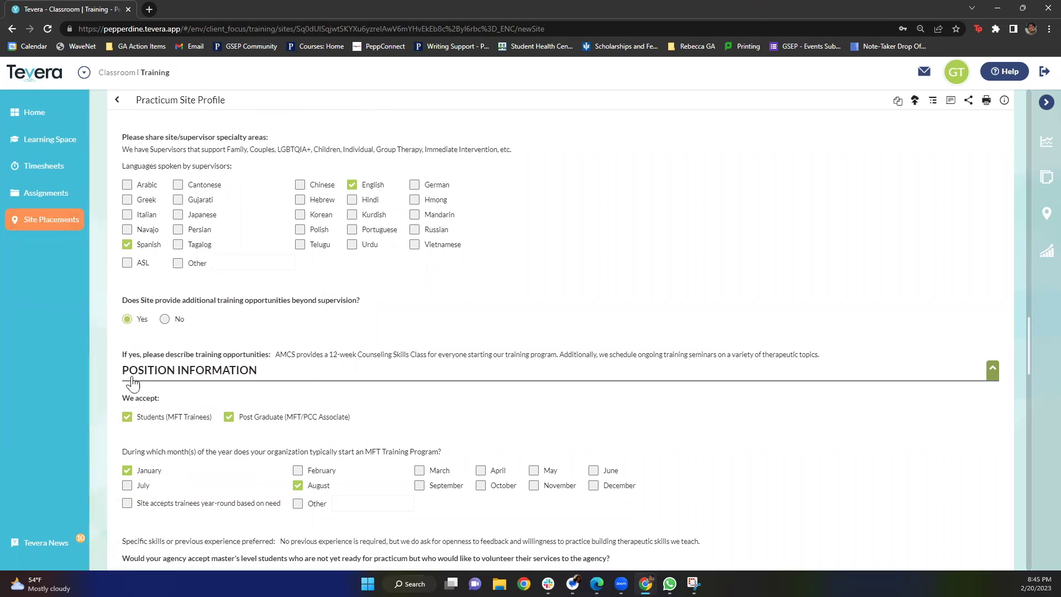
scroll(553, 332, "down", 3)
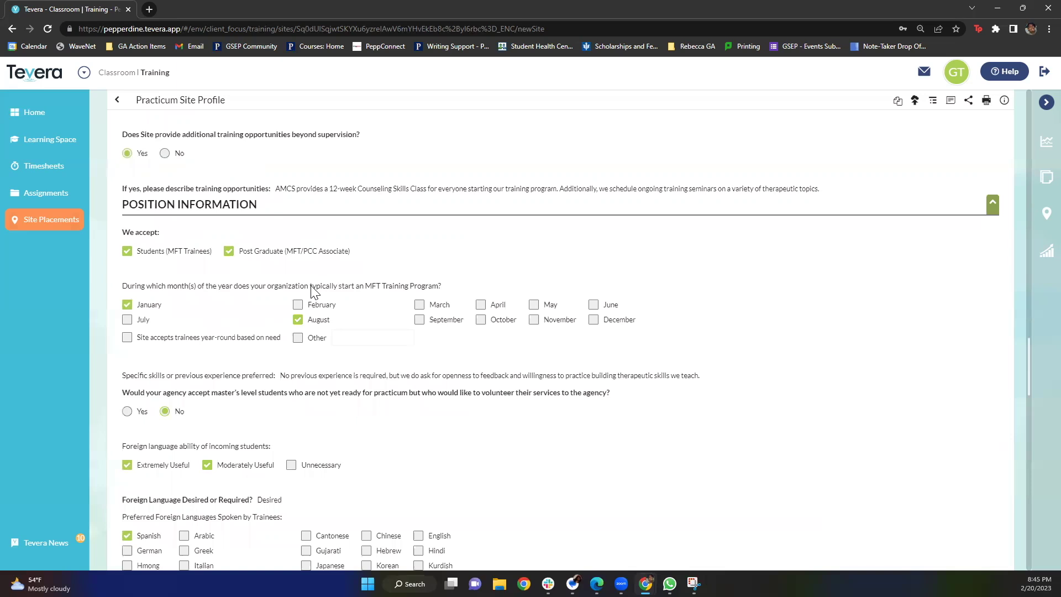
scroll(292, 404, "down", 2)
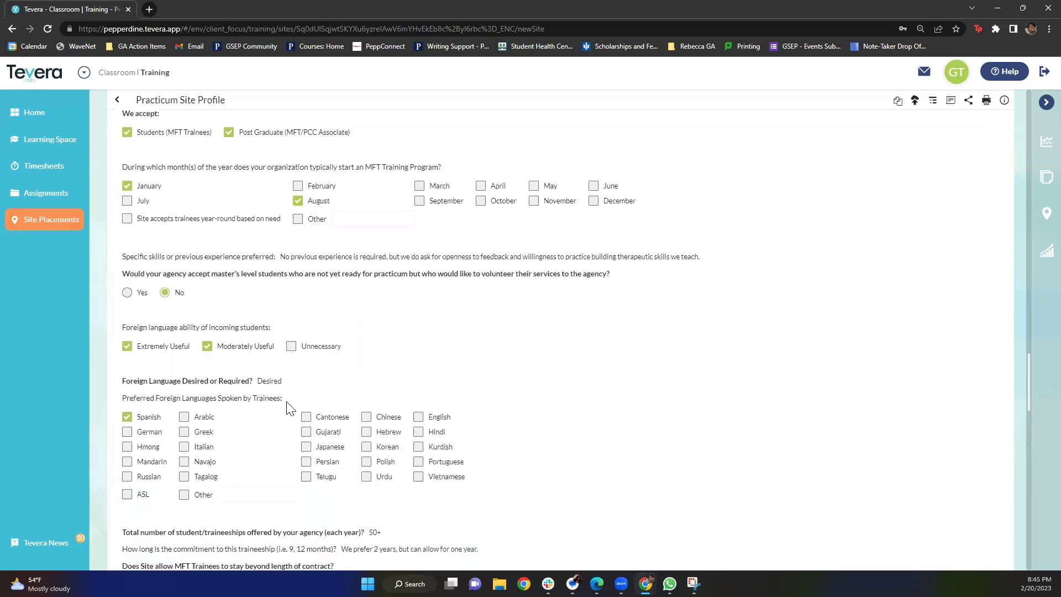
scroll(288, 410, "down", 8)
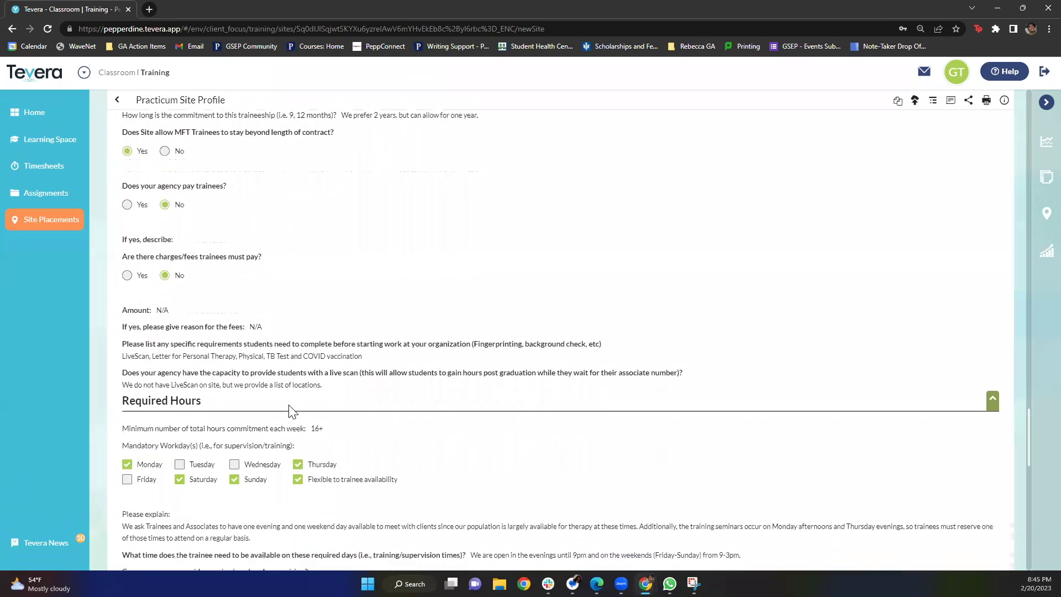
scroll(289, 407, "down", 3)
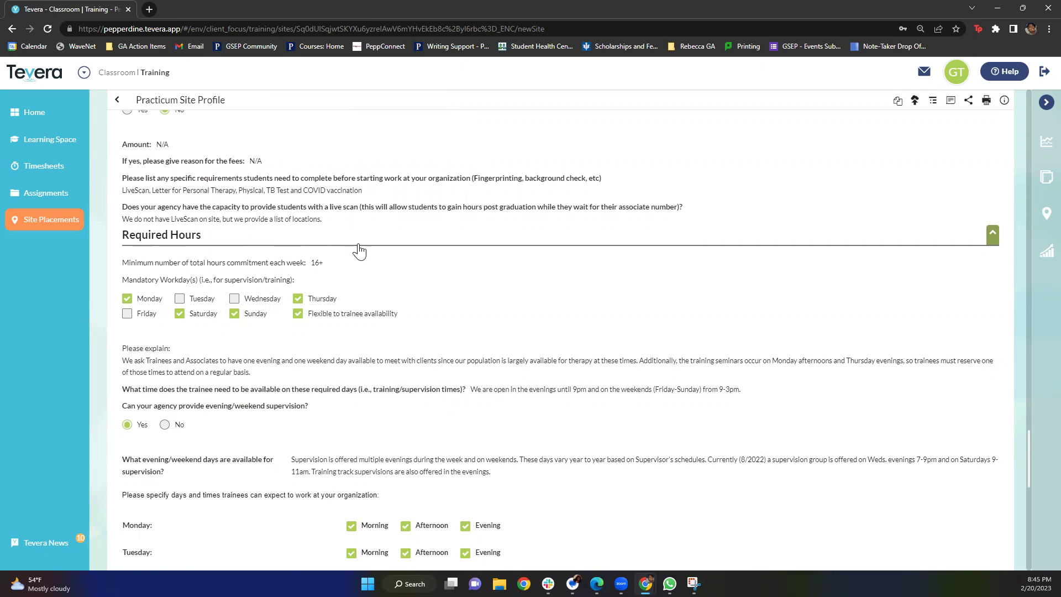
scroll(386, 262, "down", 3)
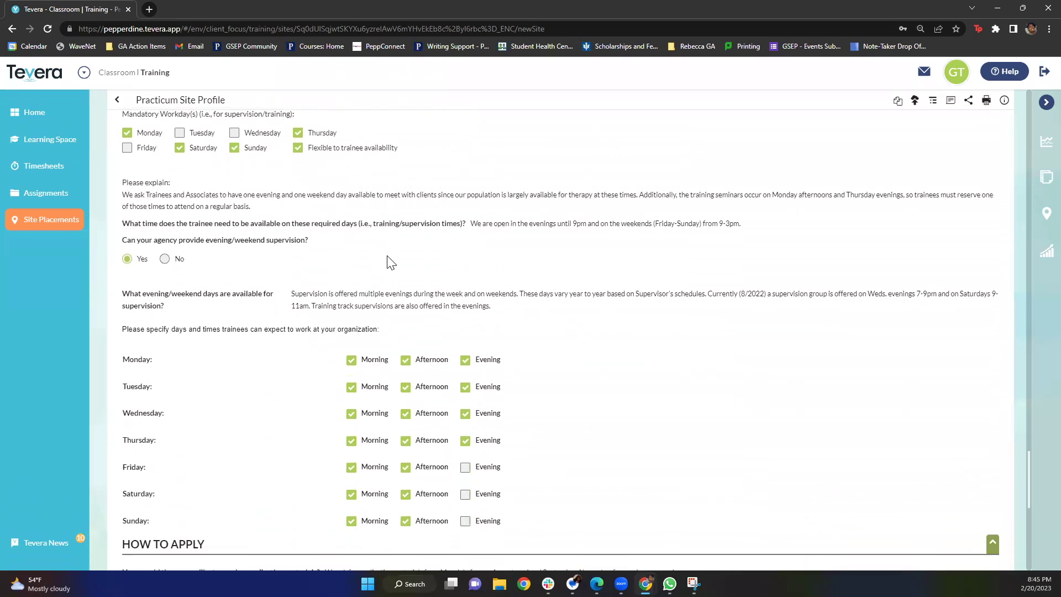
scroll(386, 262, "down", 1)
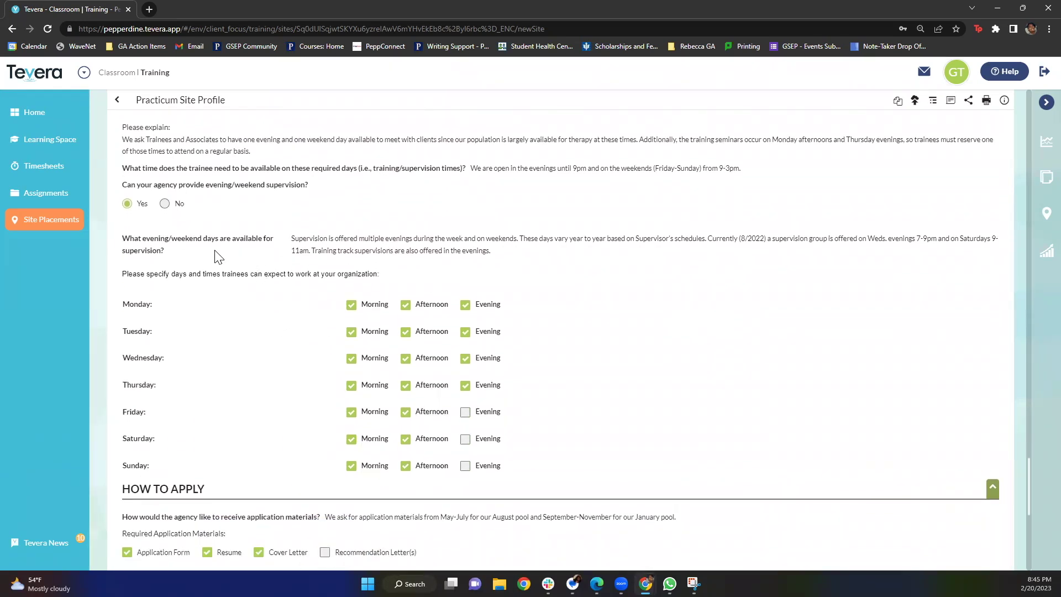
mouse_move(72, 295)
scroll(324, 402, "down", 5)
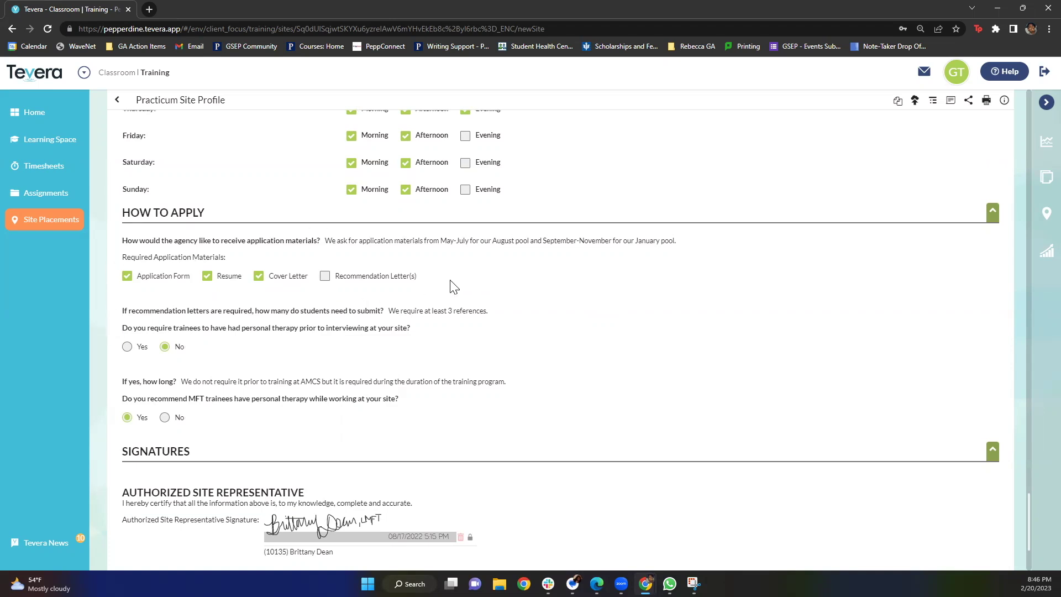
Scroll back up to Airport Marina's Site Contact Information at the top of the profile.
scroll(550, 268, "down", 1)
scroll(553, 269, "up", 6)
scroll(553, 270, "up", 15)
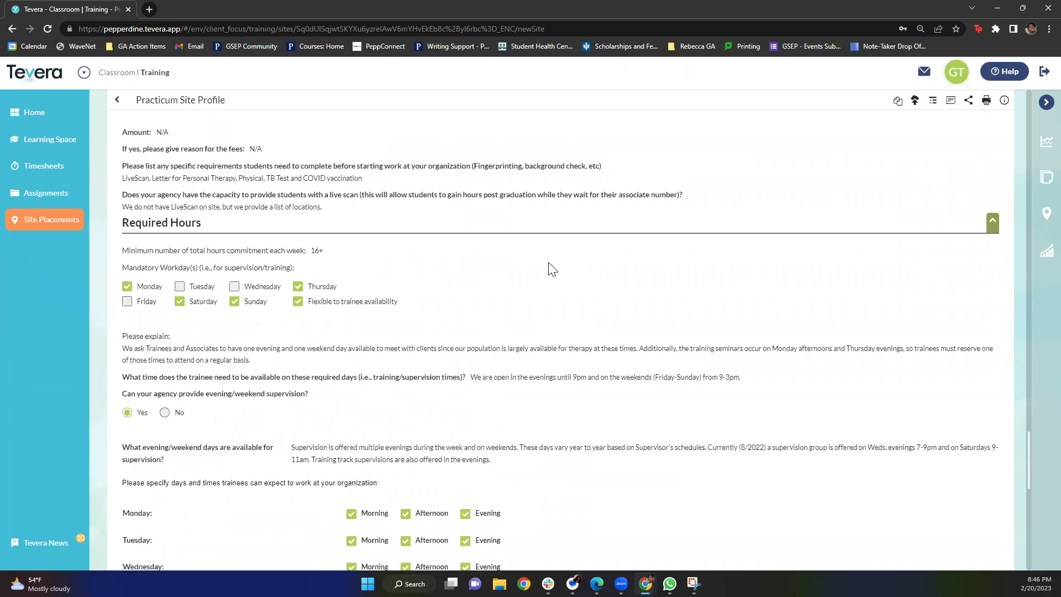
scroll(553, 269, "up", 15)
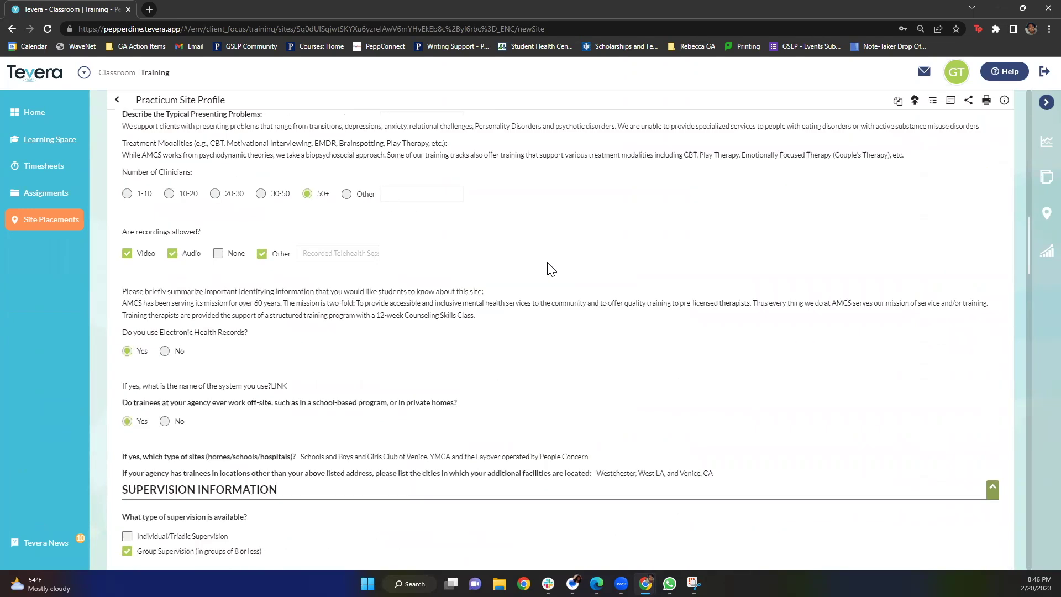
scroll(551, 269, "up", 4)
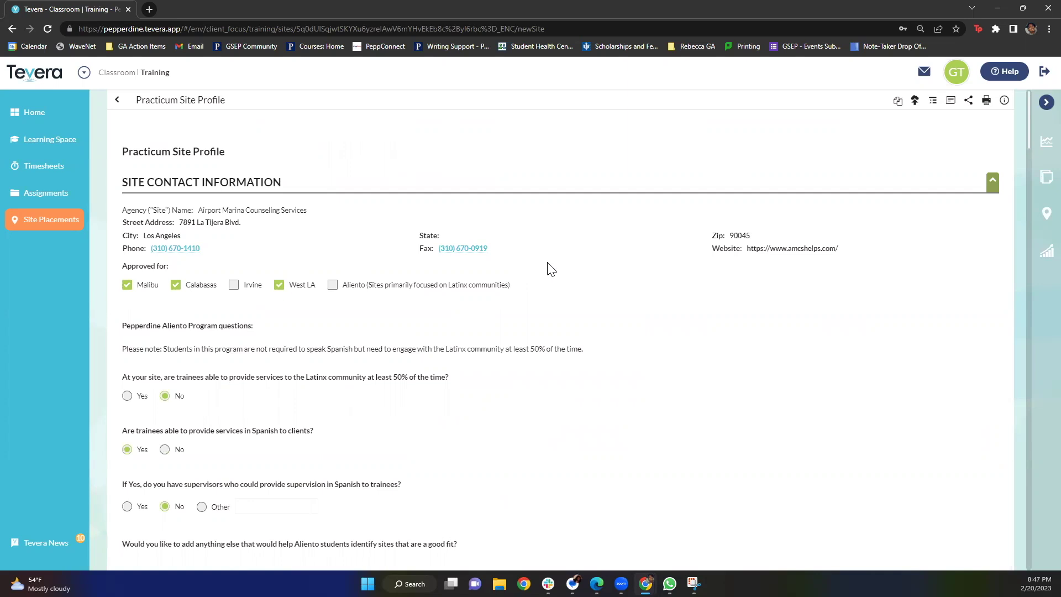
Return to Site Placements, collapse Airport Marina Counseling Services, and preview then cancel its Start paperwork dialog.
left_click(118, 100)
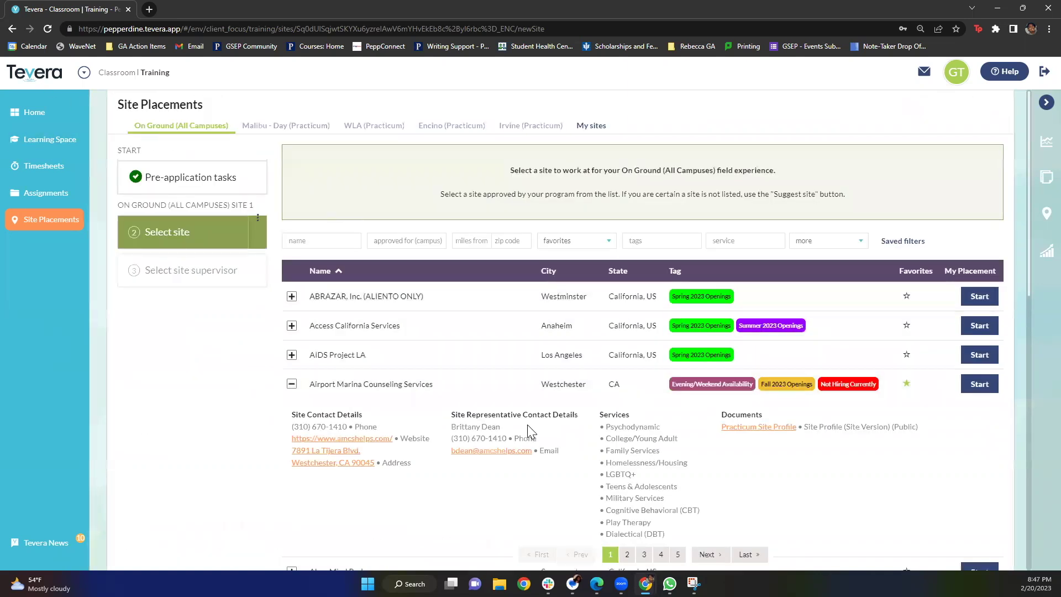
left_click(500, 385)
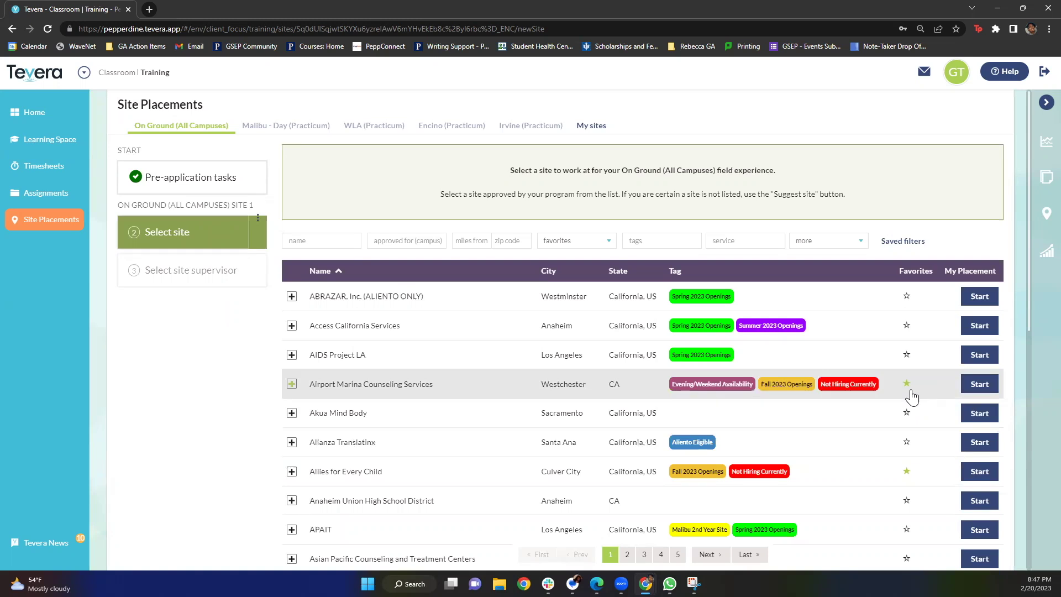
left_click(978, 386)
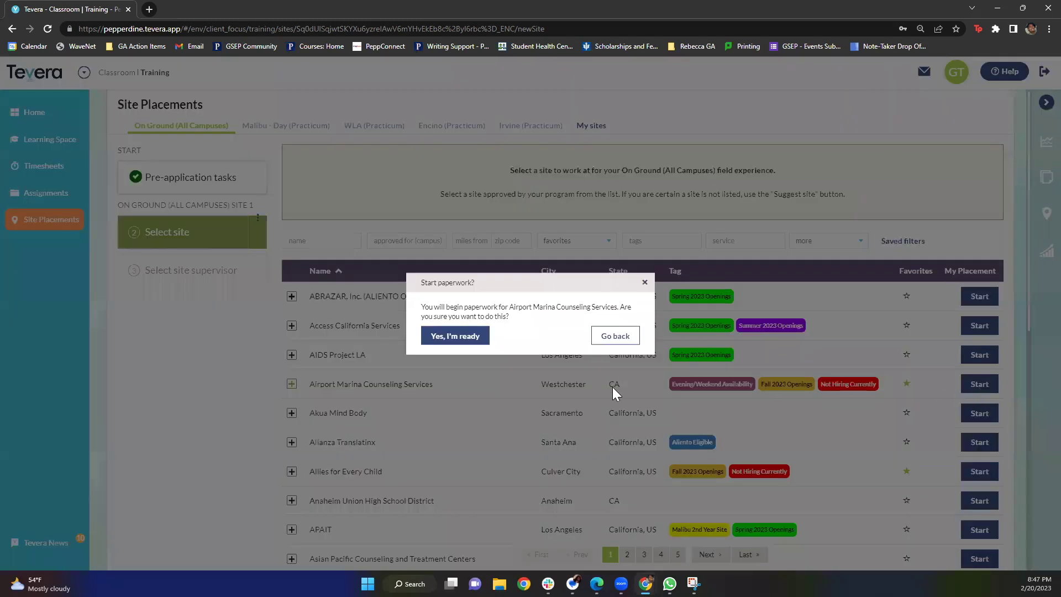
left_click(646, 282)
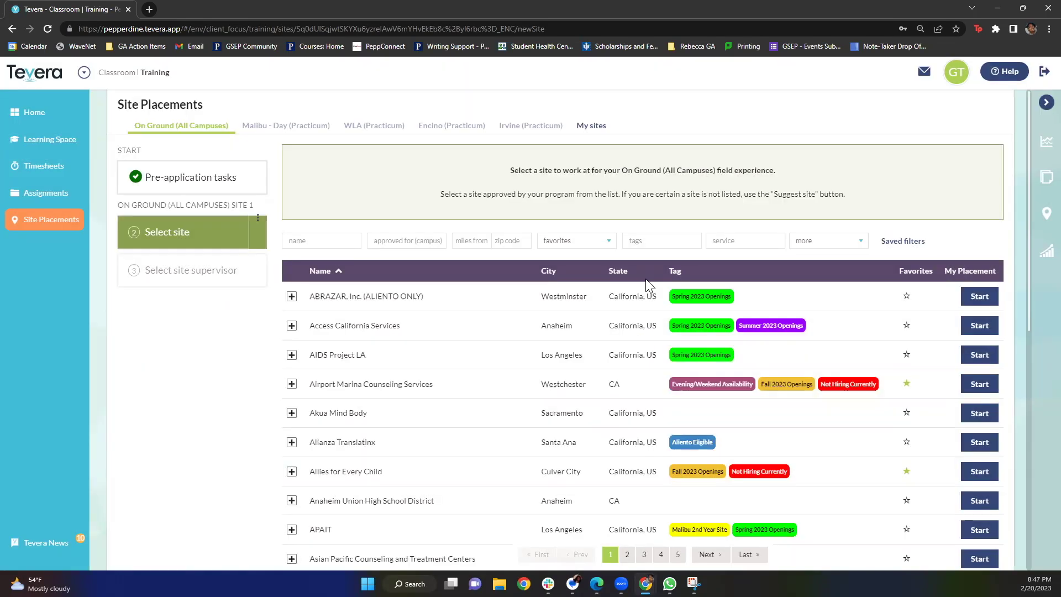